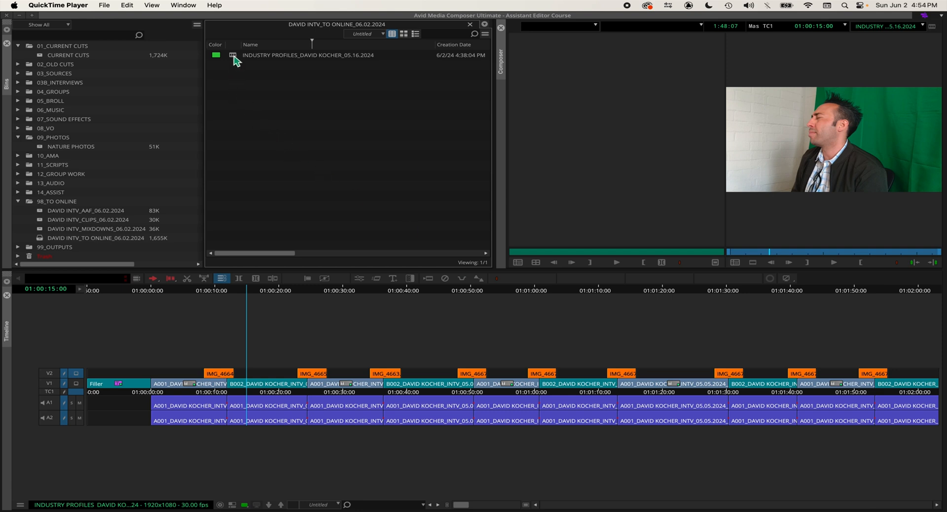
pyautogui.click(233, 57)
pyautogui.rightClick(235, 61)
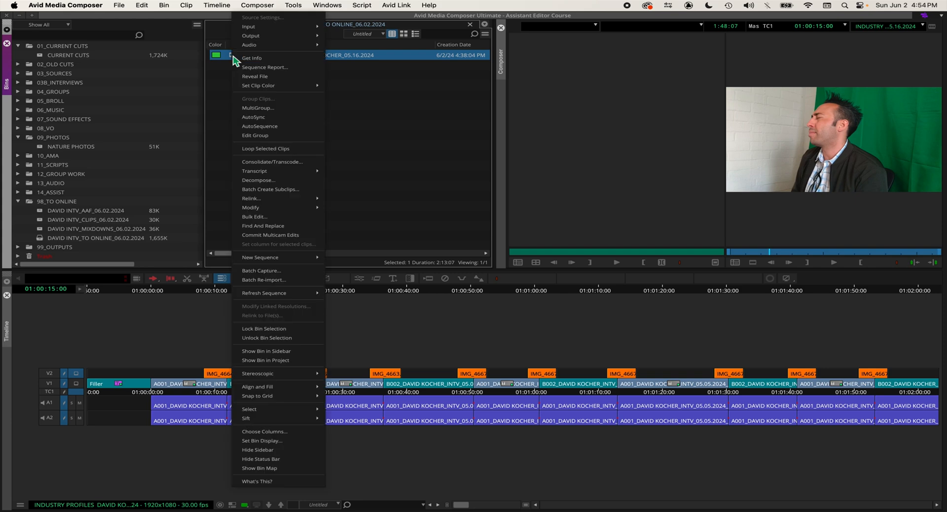
pyautogui.click(309, 236)
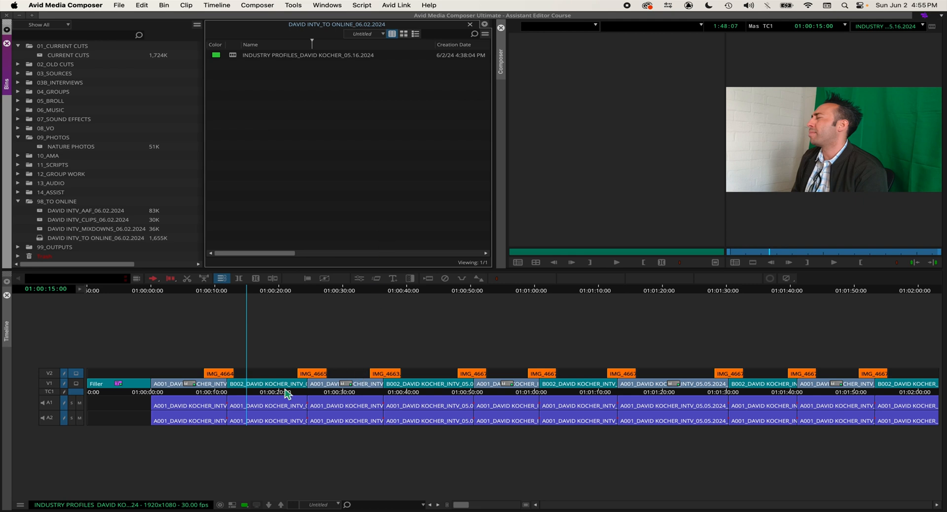
# Step: Check which alternate camera angles are grouped behind the first B002 interview clip on track V1
pyautogui.rightClick(266, 384)
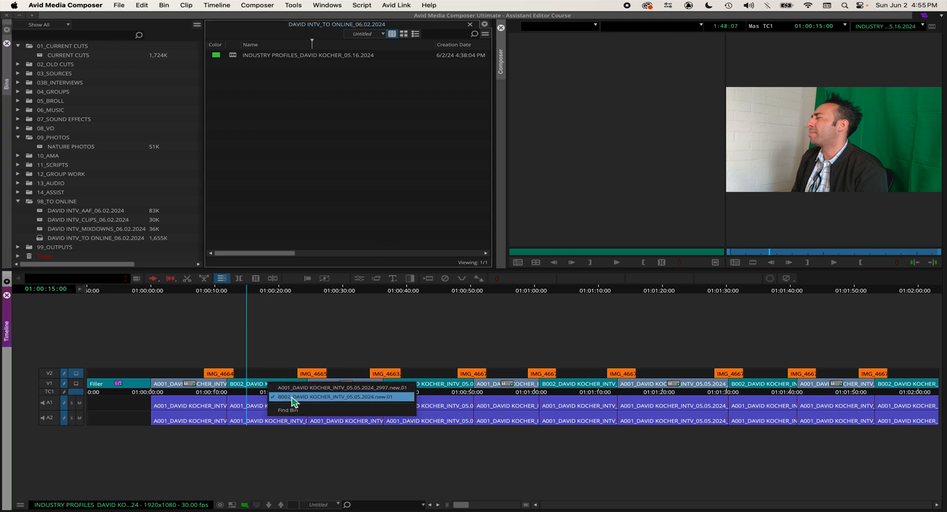
pyautogui.click(233, 384)
pyautogui.click(261, 384)
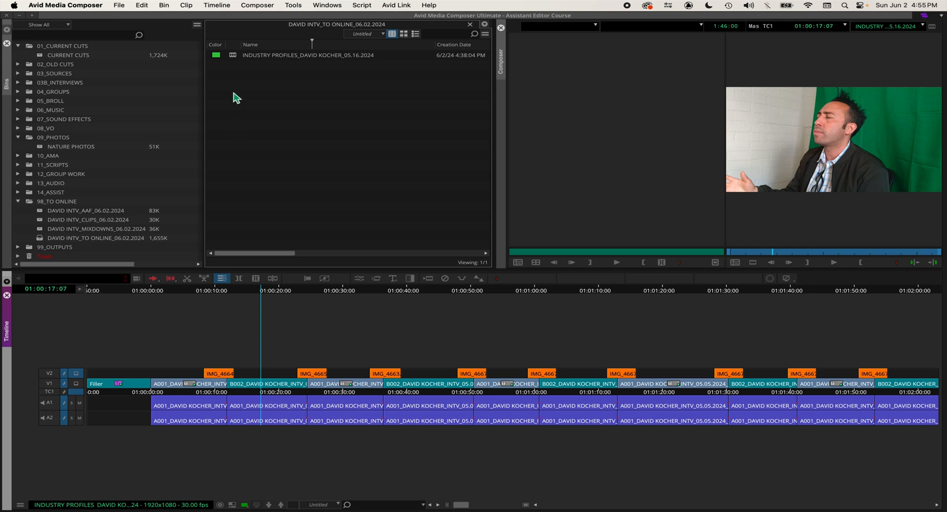
# Step: Commit the multicam edits of the INDUSTRY PROFILES sequence and accept the changes to its group clips
pyautogui.click(233, 56)
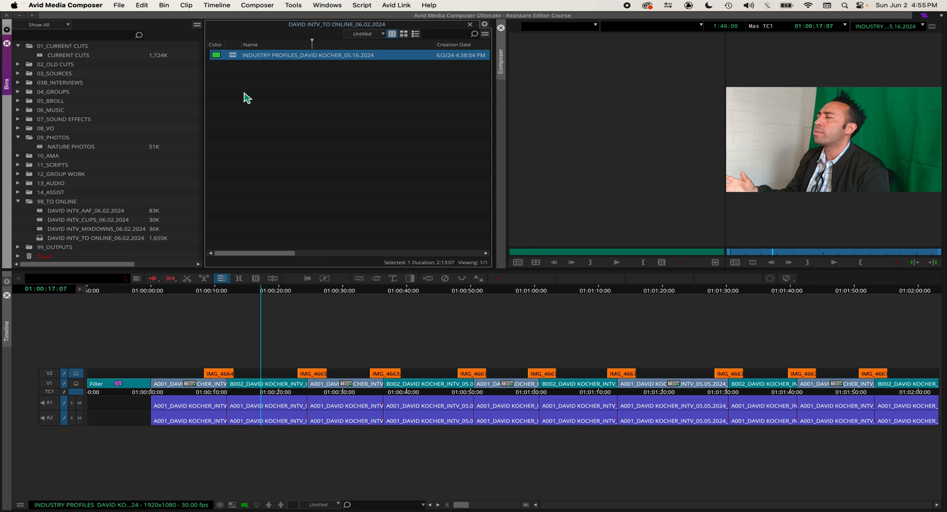
pyautogui.rightClick(234, 57)
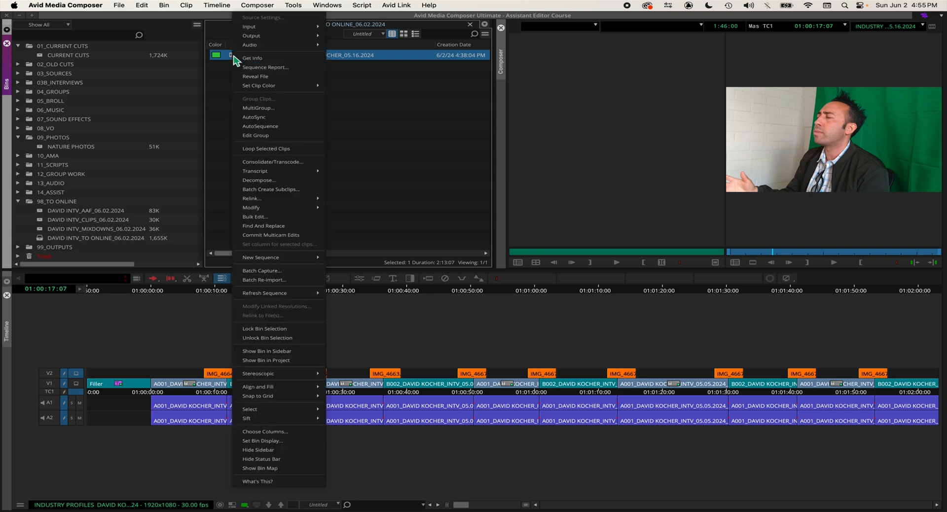
pyautogui.click(308, 235)
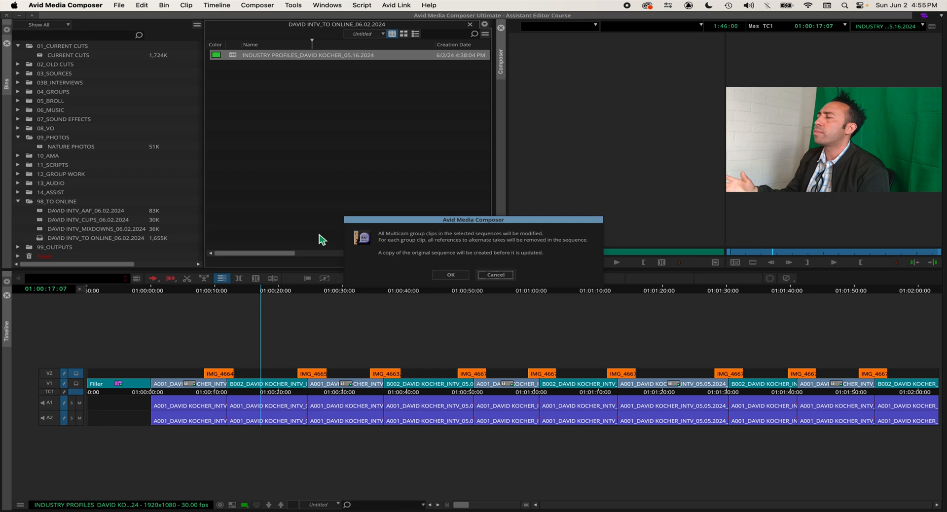
pyautogui.click(452, 275)
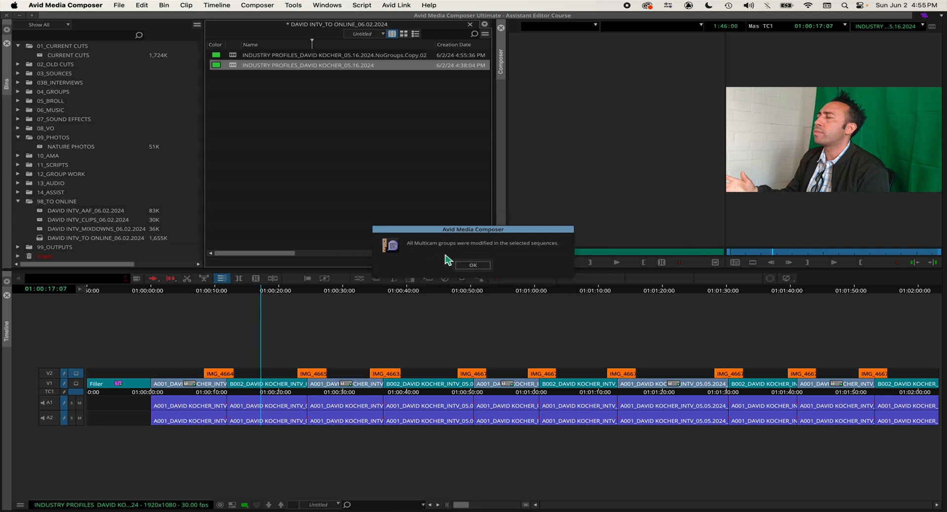
pyautogui.click(468, 265)
pyautogui.click(454, 99)
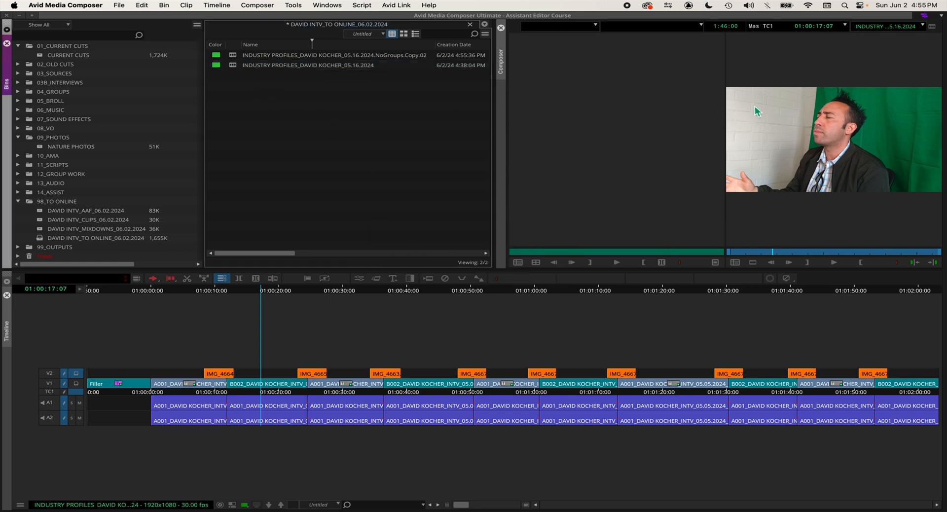
# Step: Load the NoGroups.Copy.02 version of the INDUSTRY PROFILES sequence into the timeline
pyautogui.click(235, 57)
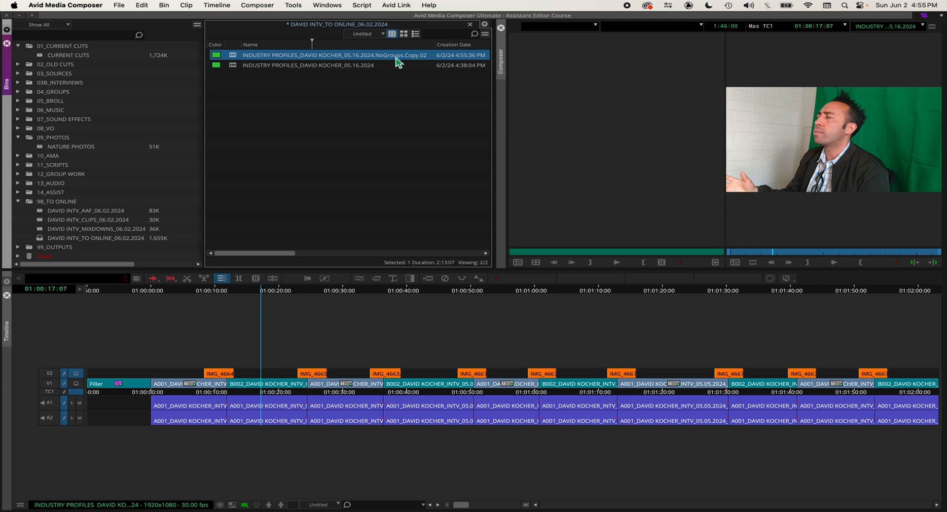
pyautogui.doubleClick(233, 59)
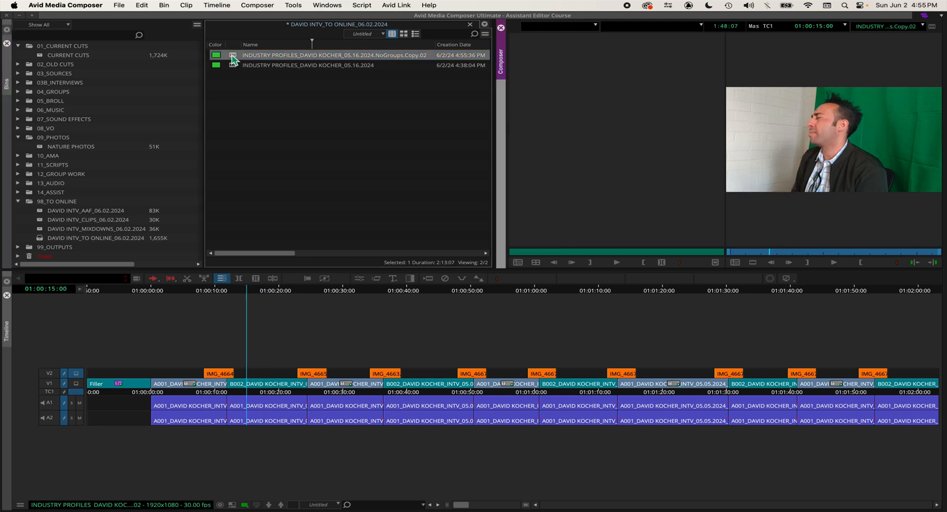
pyautogui.click(256, 107)
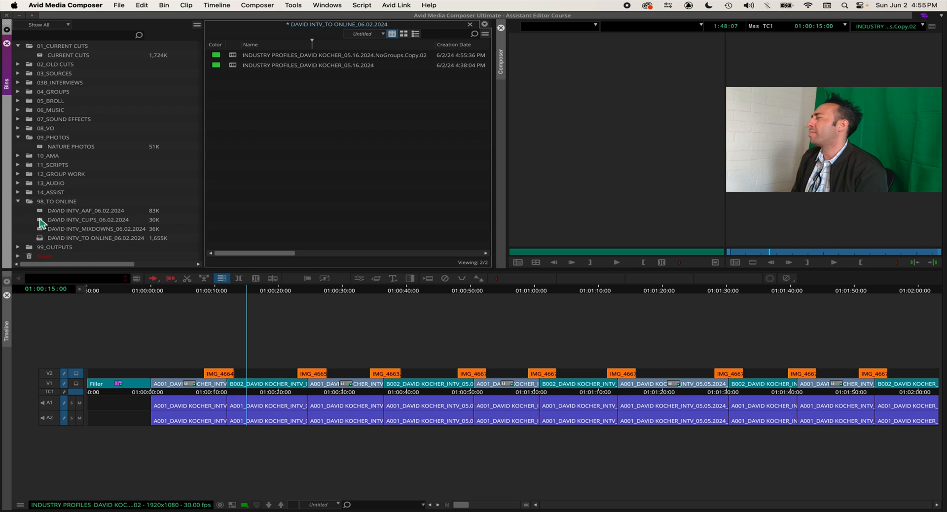
# Step: Move the original INDUSTRY PROFILES sequence into the INTV_CLIPS_06.02.2024 bin and save the INTV_TO ONLINE_06.02.2024 bin
pyautogui.click(40, 220)
pyautogui.doubleClick(39, 222)
pyautogui.click(275, 25)
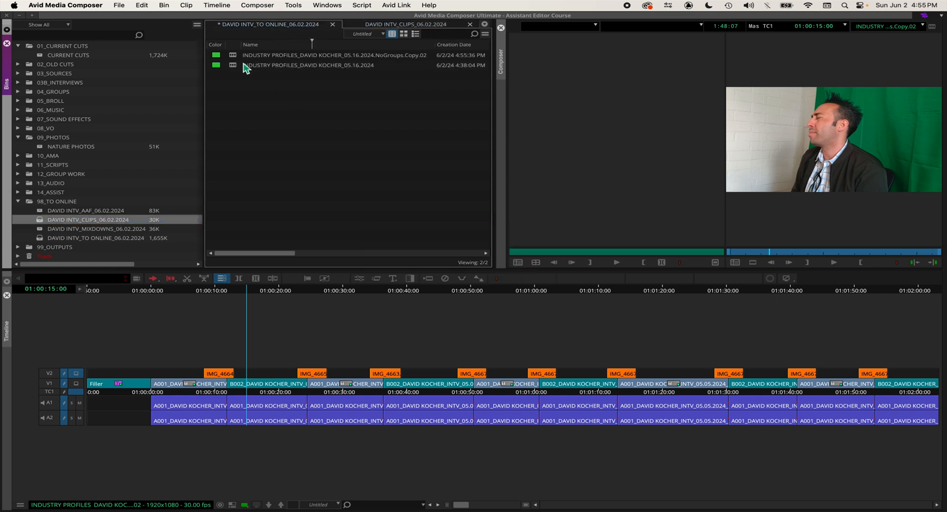
pyautogui.click(237, 67)
pyautogui.moveTo(234, 70); pyautogui.dragTo(280, 45)
pyautogui.click(283, 25)
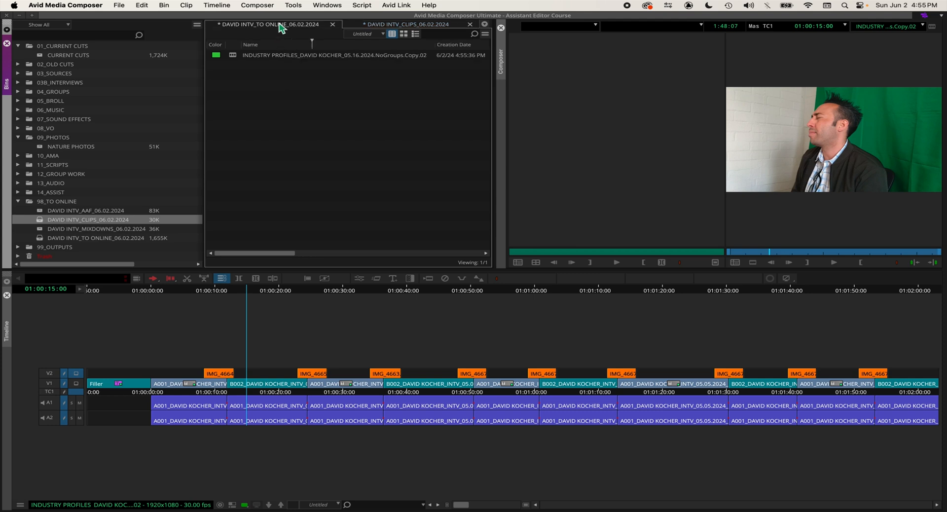
pyautogui.press('super+s')
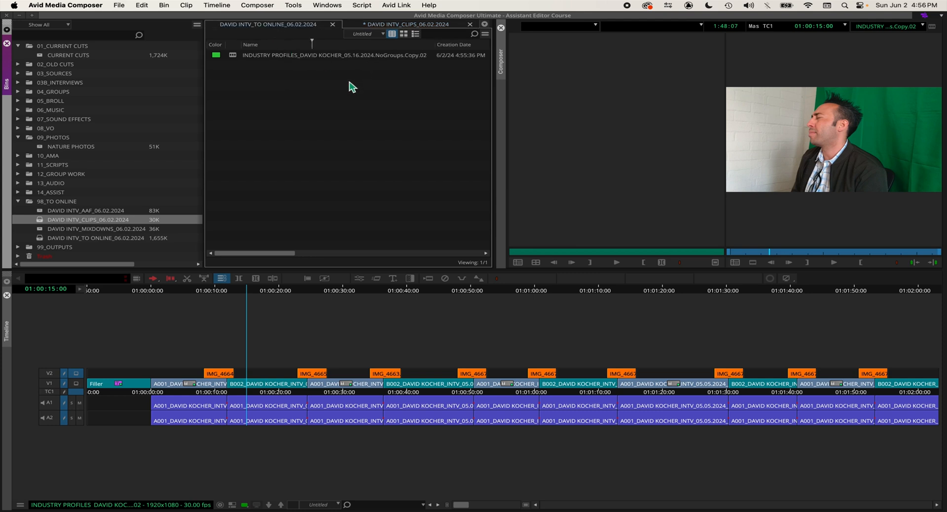
# Step: Check the A001 and B002 interview clips on V1 of the NoGroups copy for remaining alternate camera angles
pyautogui.rightClick(261, 385)
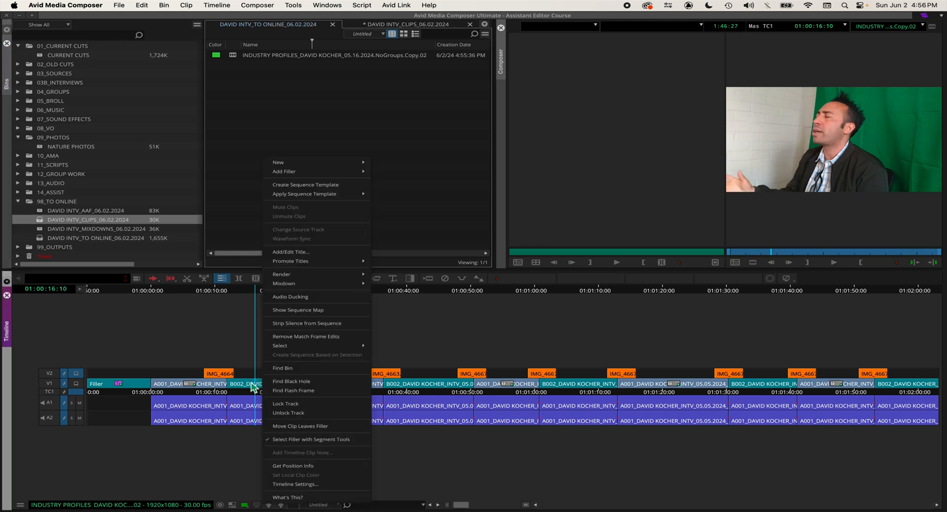
pyautogui.rightClick(200, 388)
pyautogui.click(171, 388)
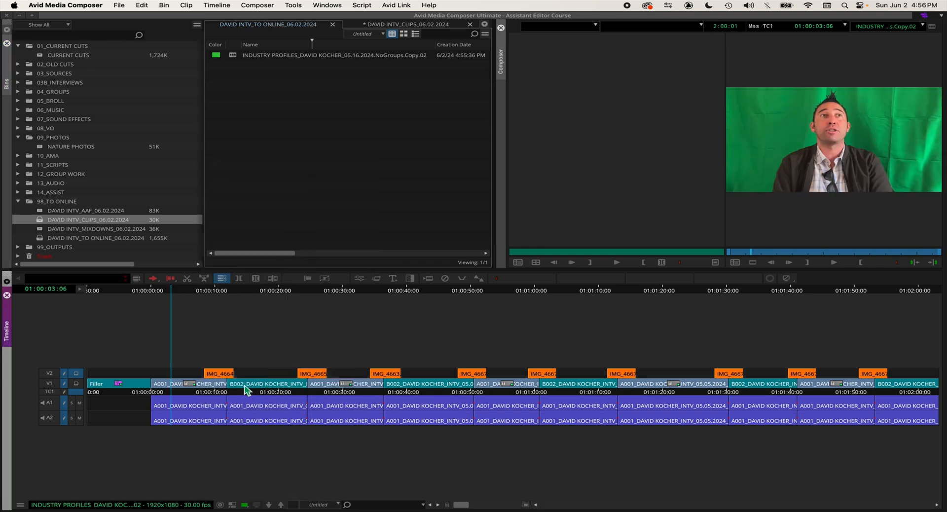
pyautogui.rightClick(248, 386)
pyautogui.click(253, 386)
pyautogui.rightClick(259, 386)
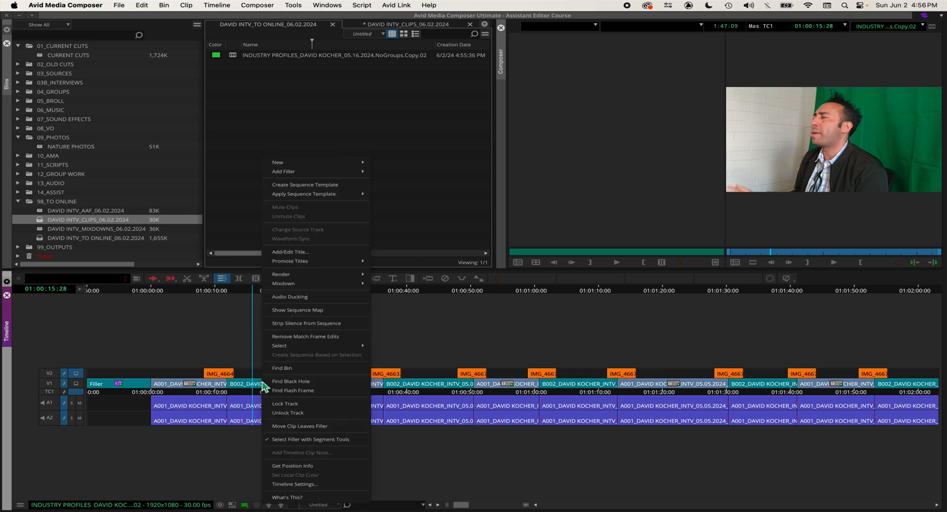
pyautogui.click(253, 386)
pyautogui.click(251, 384)
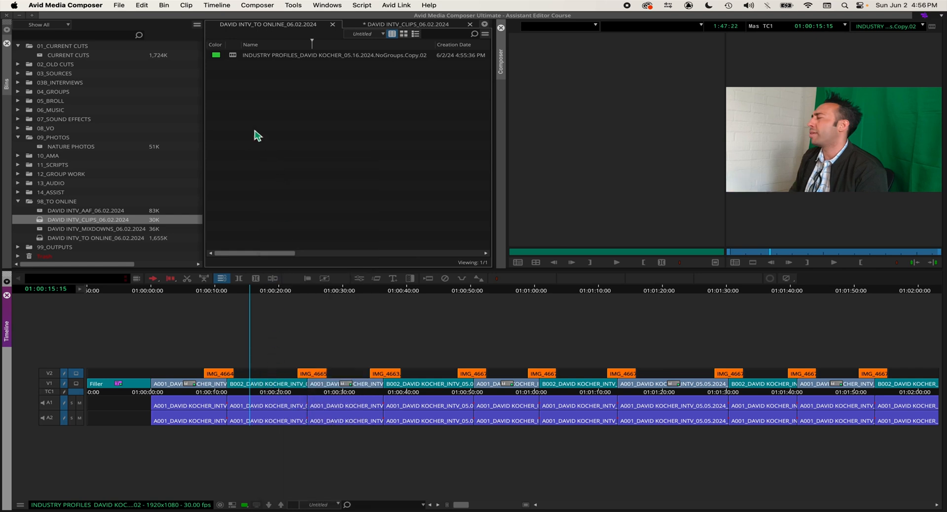
pyautogui.click(296, 92)
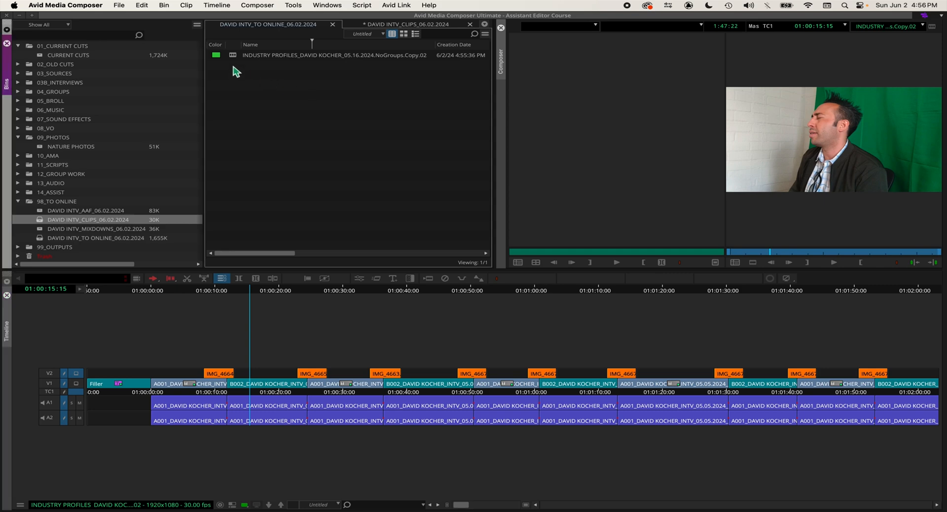
# Step: Decompose the NoGroups copy using captured and imported clips with 60-frame handles, with Offline media only and Create New Sequence turned off
pyautogui.click(235, 57)
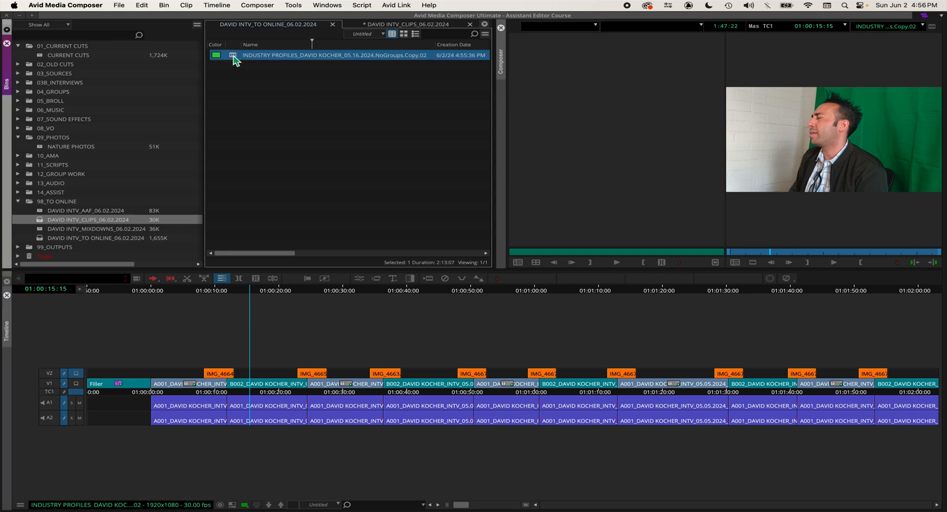
pyautogui.rightClick(235, 60)
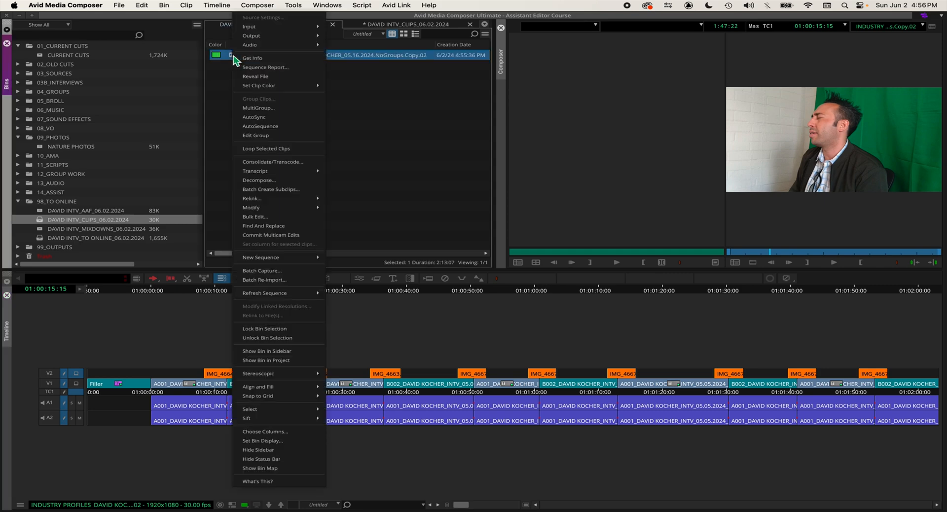
pyautogui.click(288, 181)
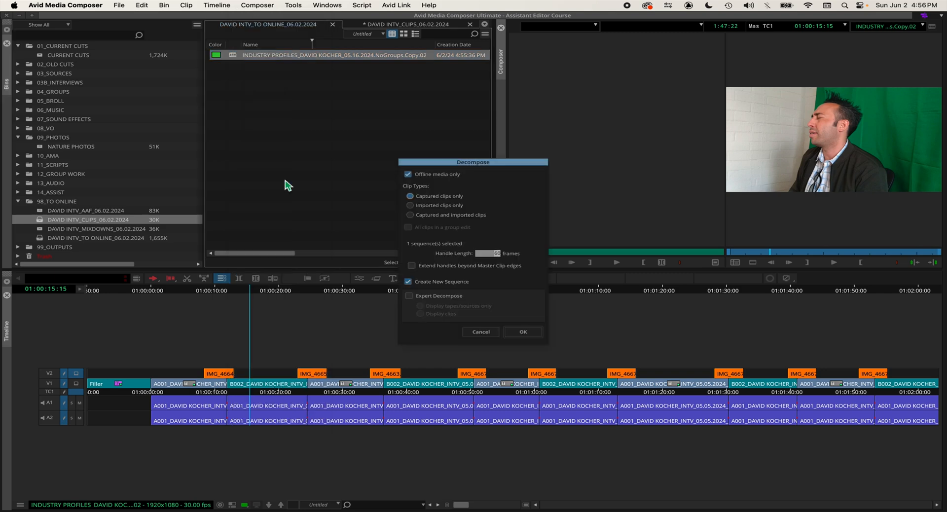
pyautogui.click(408, 174)
pyautogui.click(446, 219)
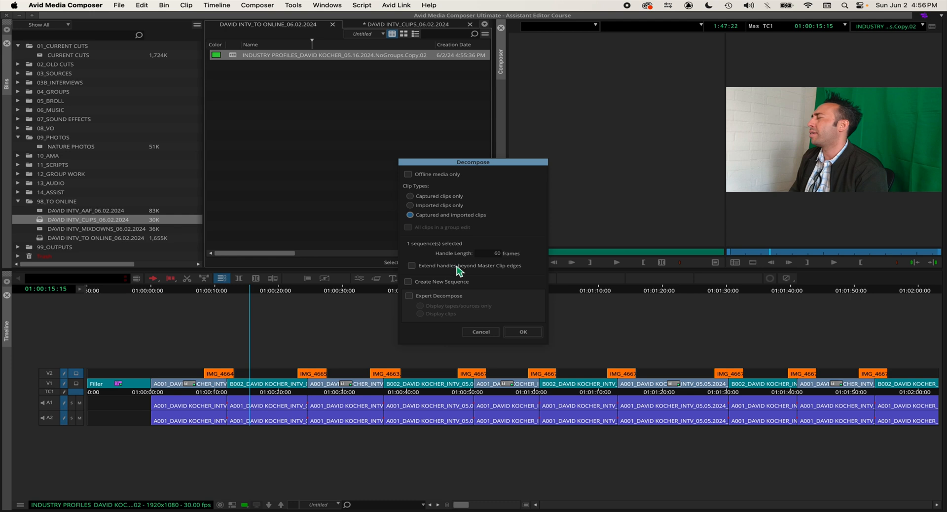
pyautogui.click(456, 266)
pyautogui.click(525, 334)
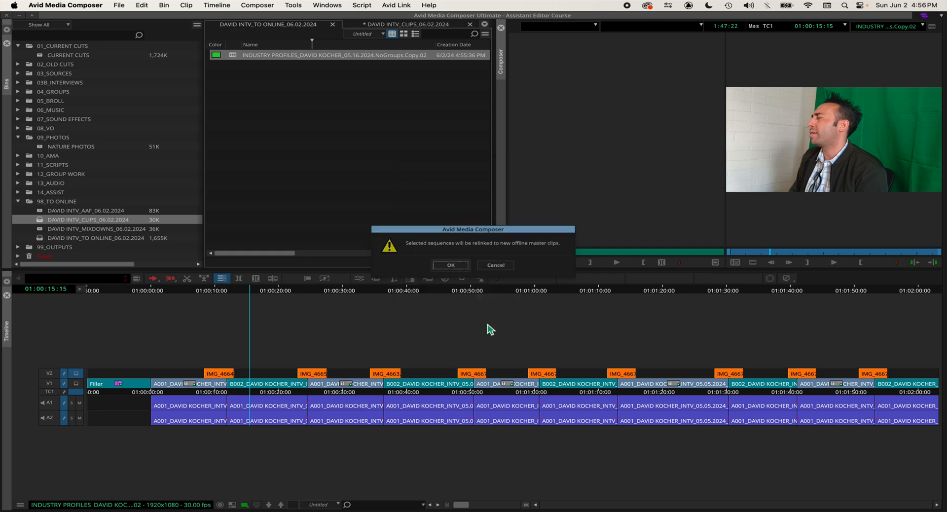
pyautogui.click(447, 267)
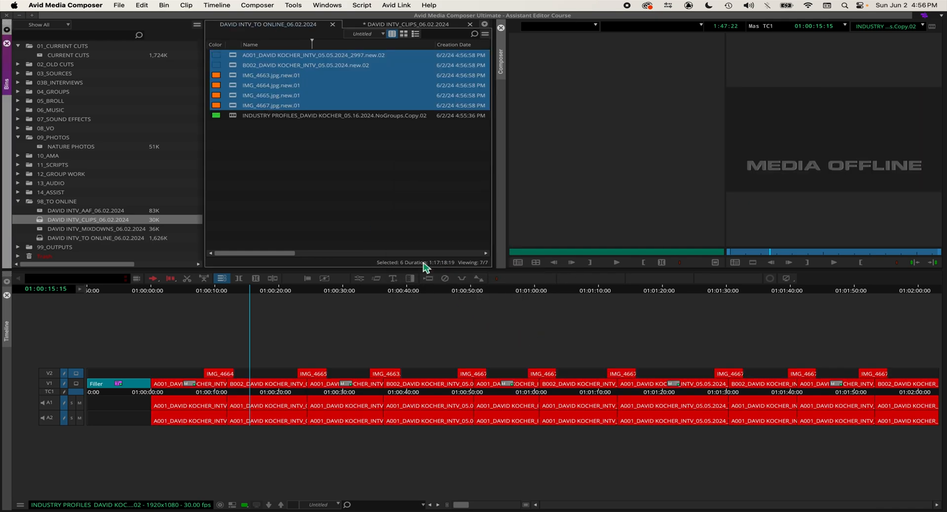
# Step: Deselect the new master clips and review the decomposed sequence in the timeline around 01:00:15
pyautogui.click(271, 159)
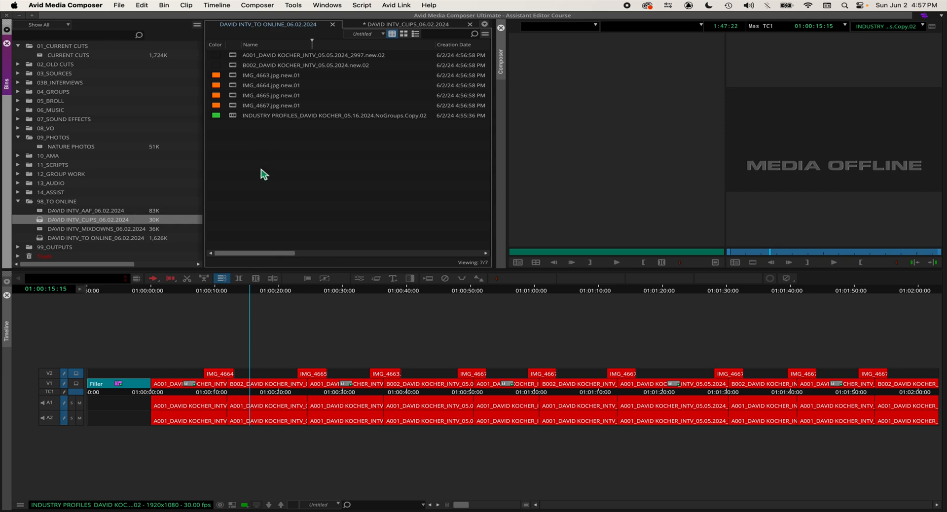
pyautogui.moveTo(126, 388); pyautogui.dragTo(249, 388)
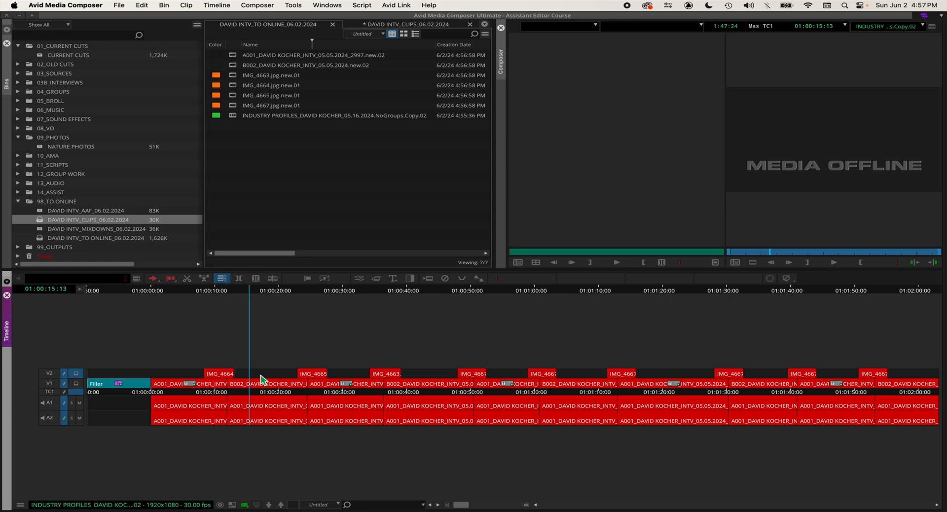
pyautogui.click(247, 131)
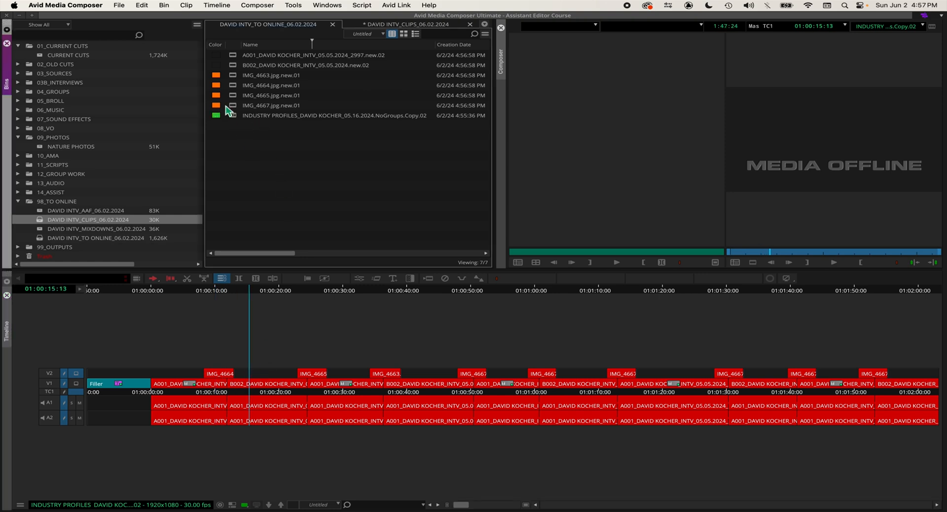
# Step: Move the six new master clips, from the A001 interview clip through IMG_4667, into the INTV_CLIPS_06.02.2024 bin
pyautogui.click(235, 109)
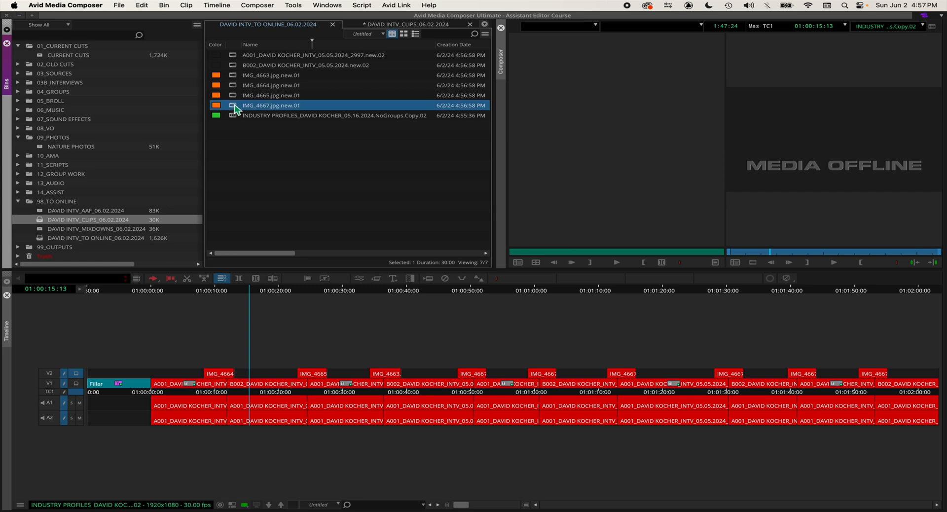
pyautogui.keyDown('shift'); pyautogui.click(243, 59); pyautogui.keyUp('shift')
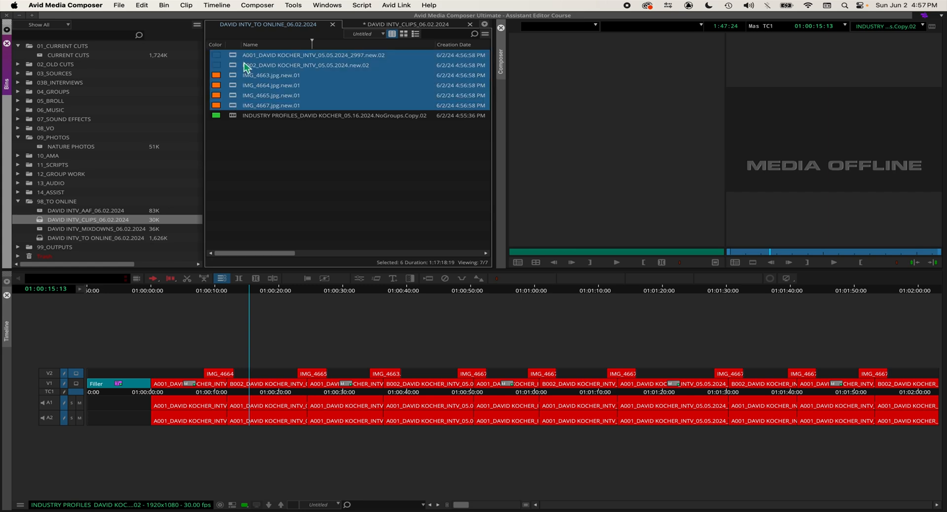
pyautogui.moveTo(234, 78); pyautogui.dragTo(383, 24)
pyautogui.click(306, 162)
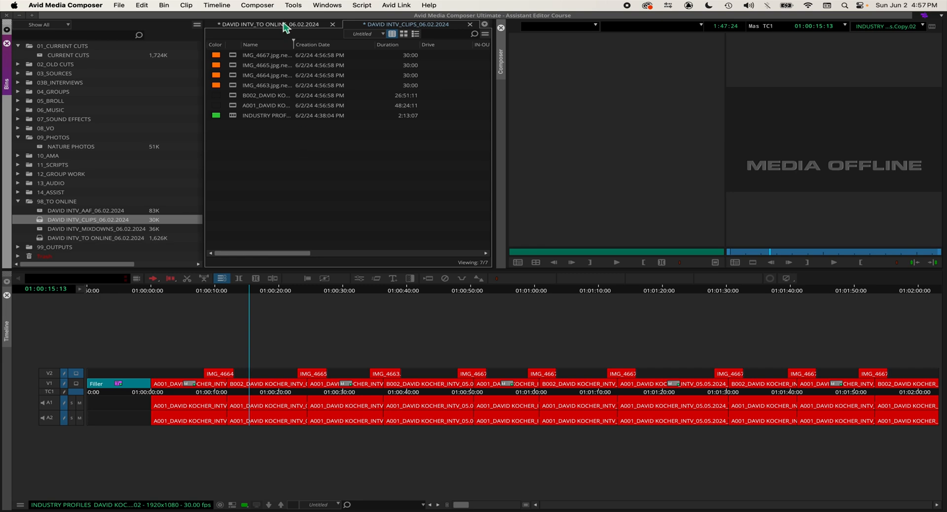
# Step: Save both the INTV_TO ONLINE_06.02.2024 and INTV_CLIPS_06.02.2024 bins, returning to the to-online bin
pyautogui.click(286, 25)
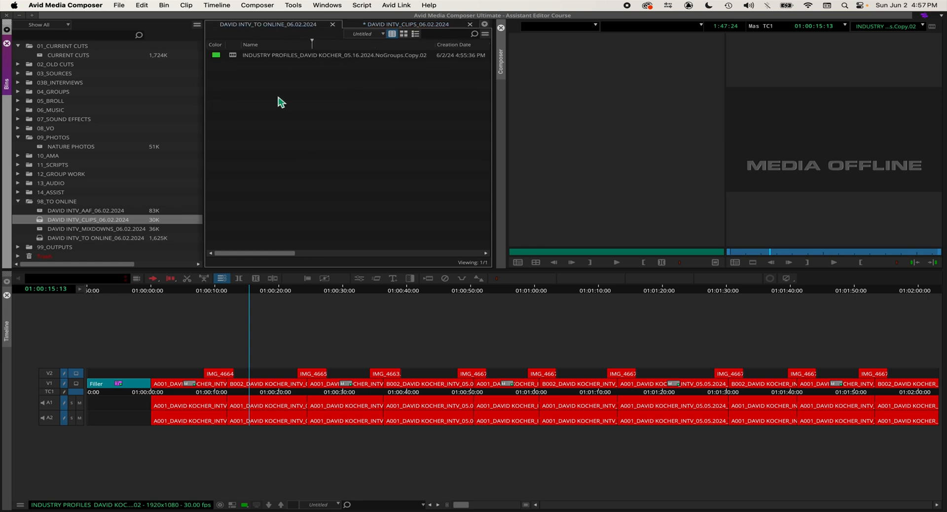
pyautogui.click(390, 26)
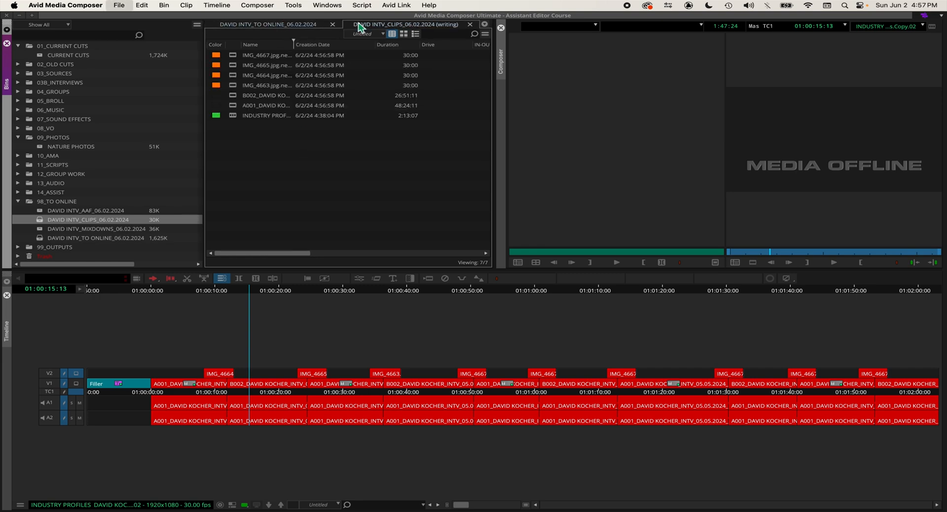
pyautogui.click(289, 25)
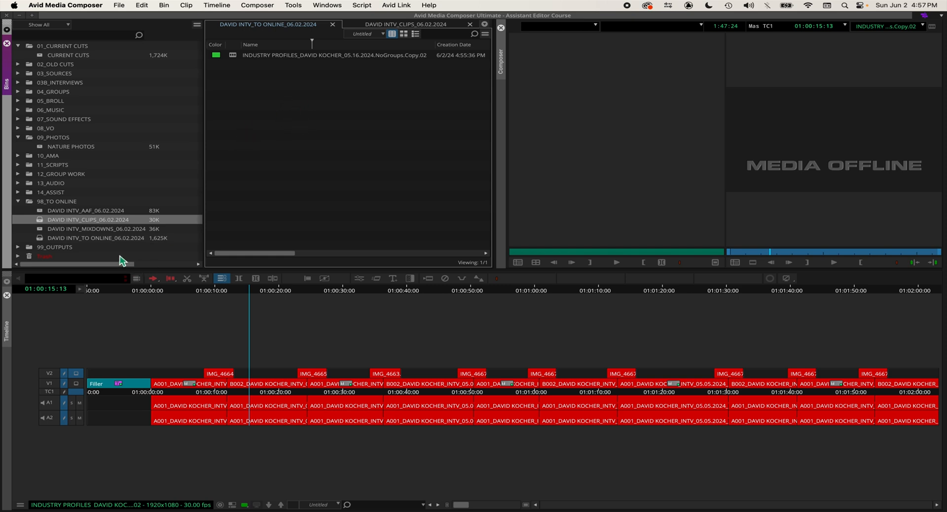
# Step: Review the opening title slate on V1, parking the playhead at about 00:59:56:25
pyautogui.click(22, 220)
pyautogui.click(278, 181)
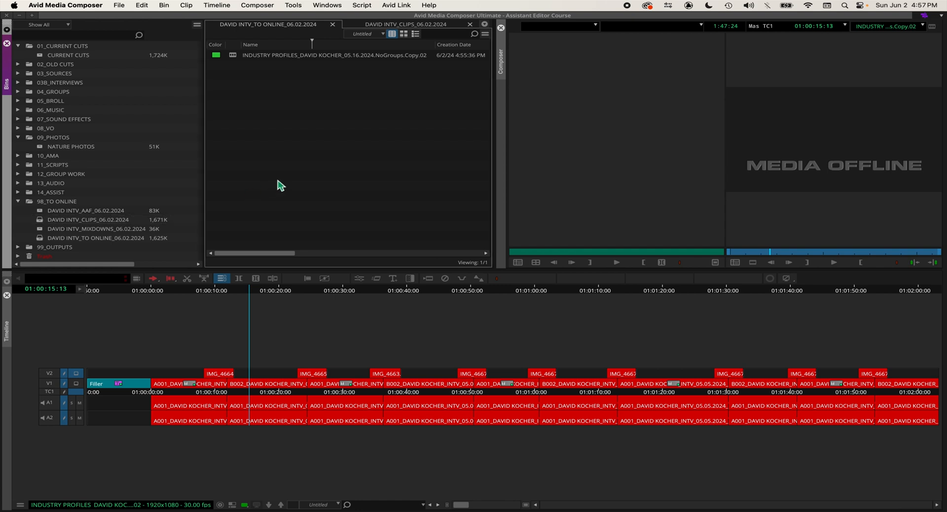
pyautogui.click(126, 390)
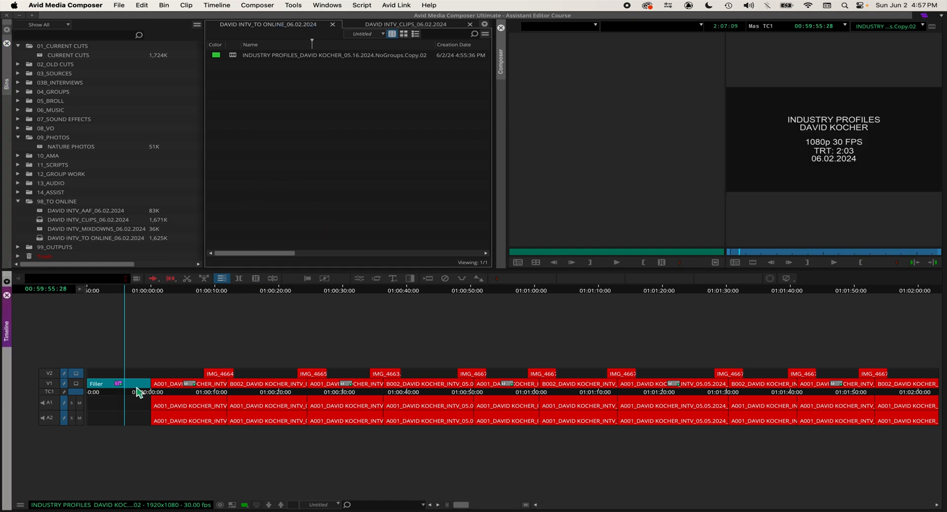
pyautogui.moveTo(143, 392)
pyautogui.mouseDown()
pyautogui.moveTo(163, 392)
pyautogui.moveTo(142, 392)
pyautogui.mouseUp()
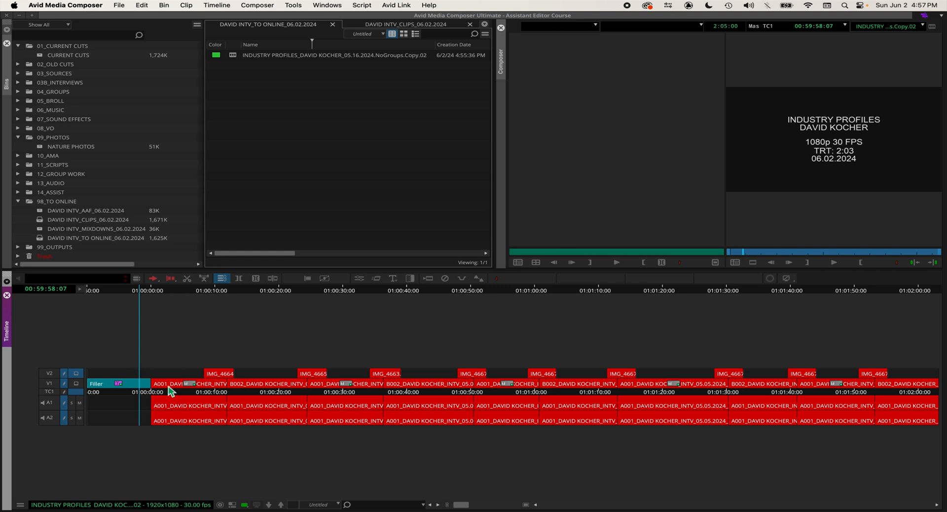
pyautogui.click(131, 384)
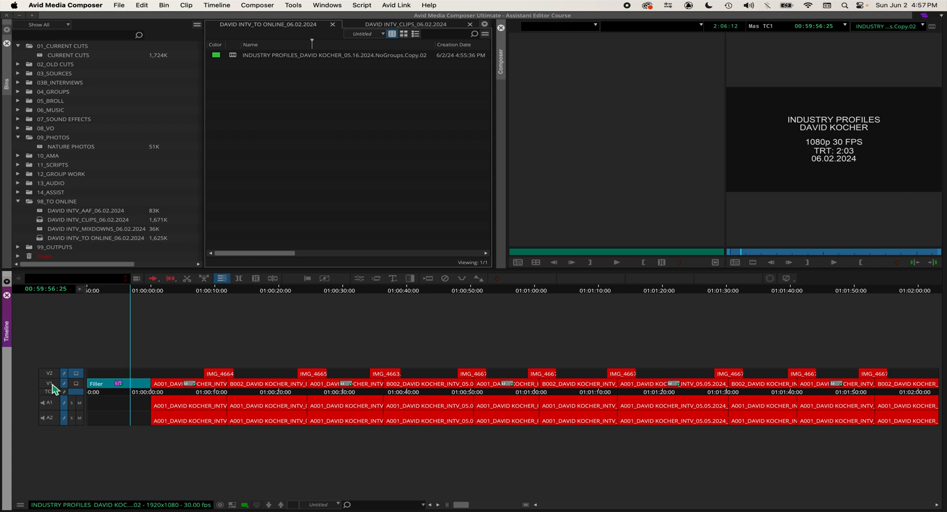
# Step: Try to match frame the opening title slate from track V1
pyautogui.rightClick(53, 385)
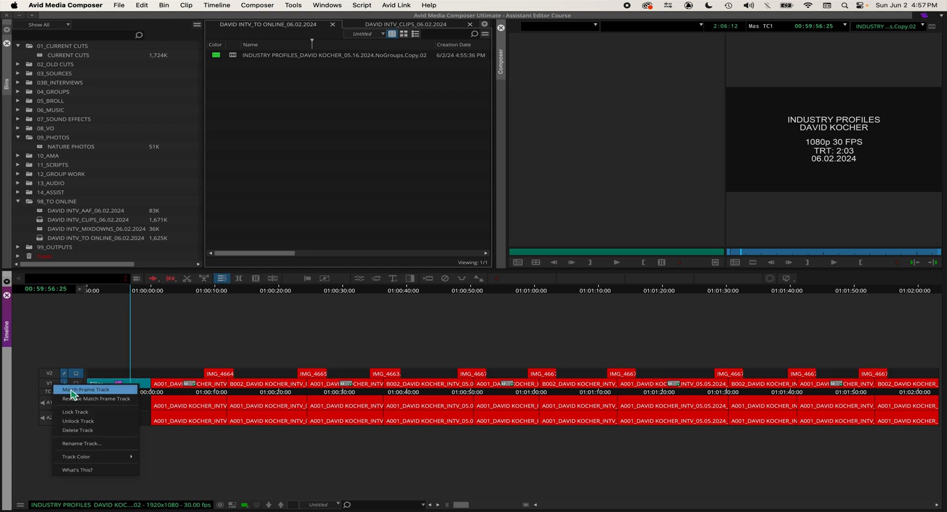
pyautogui.click(73, 390)
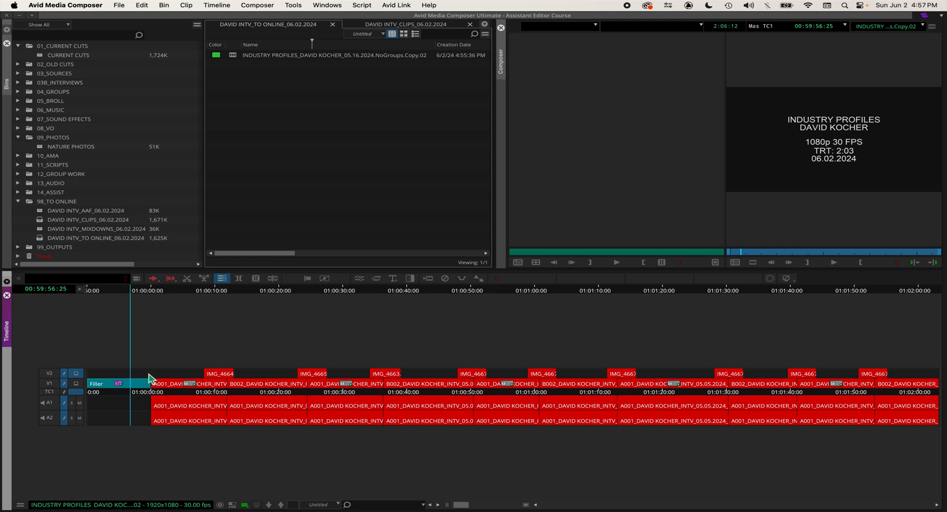
pyautogui.click(54, 384)
pyautogui.rightClick(60, 384)
pyautogui.click(85, 389)
pyautogui.click(120, 392)
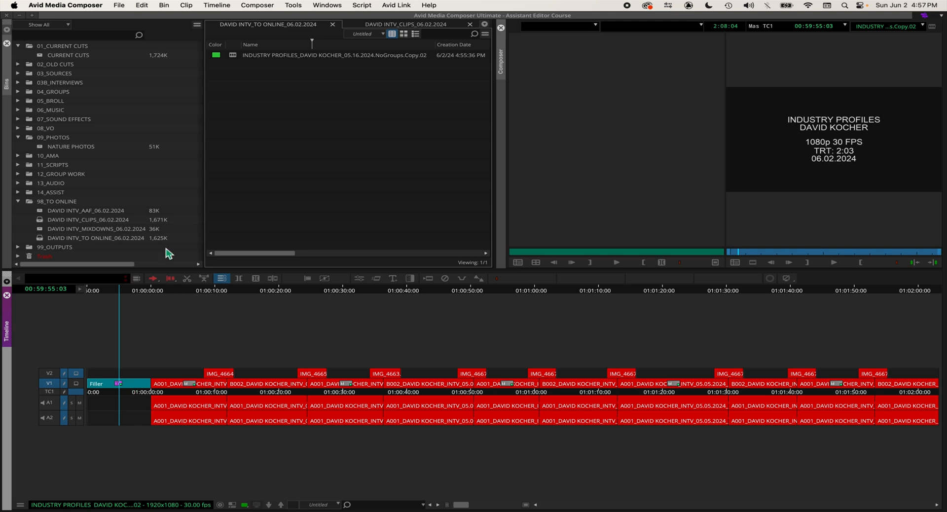
pyautogui.click(126, 397)
pyautogui.click(128, 385)
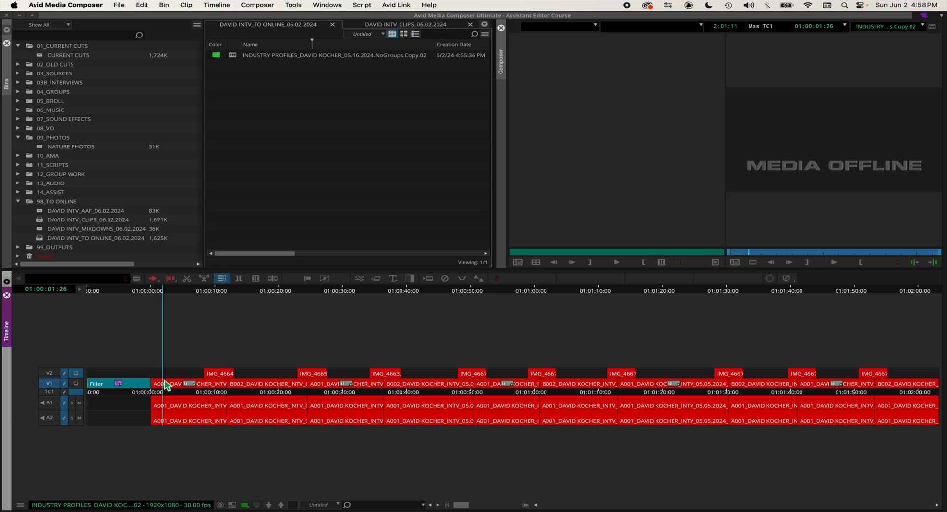
# Step: Mark the V1 section from the sequence start at 00:59:50:00 to 01:00:06:15, then park on the title slate
pyautogui.press('Home')
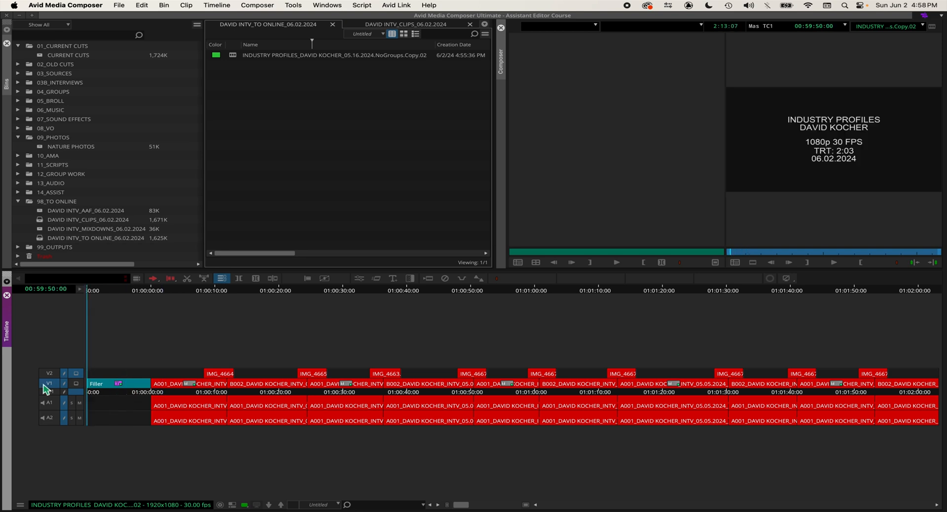
pyautogui.press('i')
pyautogui.click(193, 386)
pyautogui.press('o')
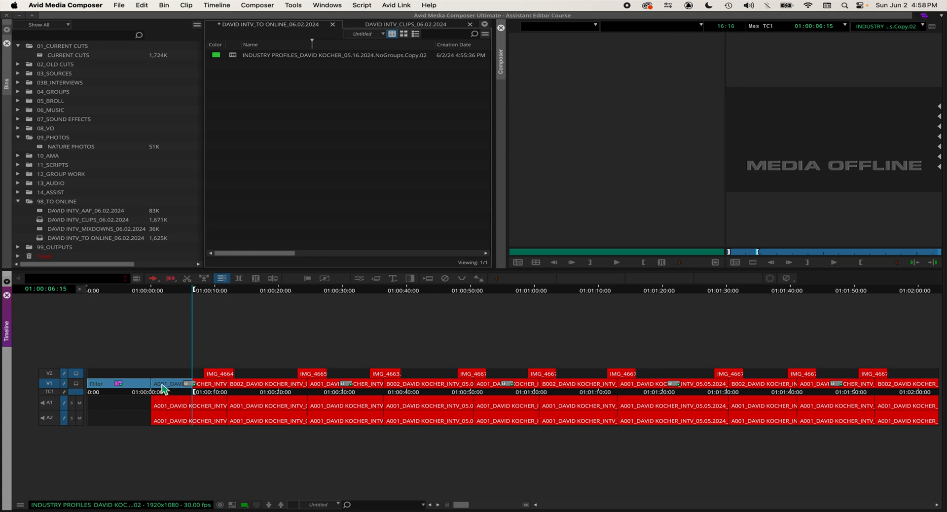
pyautogui.click(122, 384)
# Step: Try Re-create Title Media on the marked V1 section containing the title slate
pyautogui.click(187, 6)
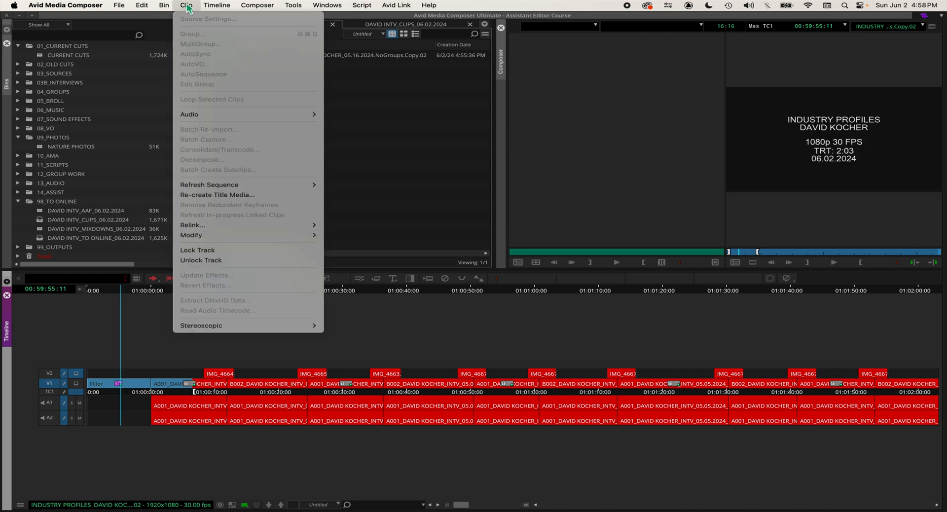
pyautogui.click(245, 198)
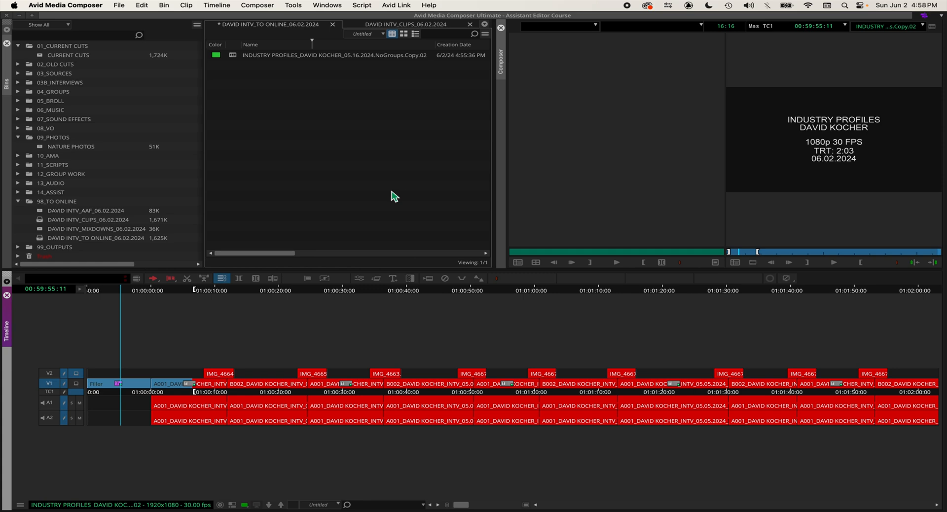
pyautogui.click(132, 393)
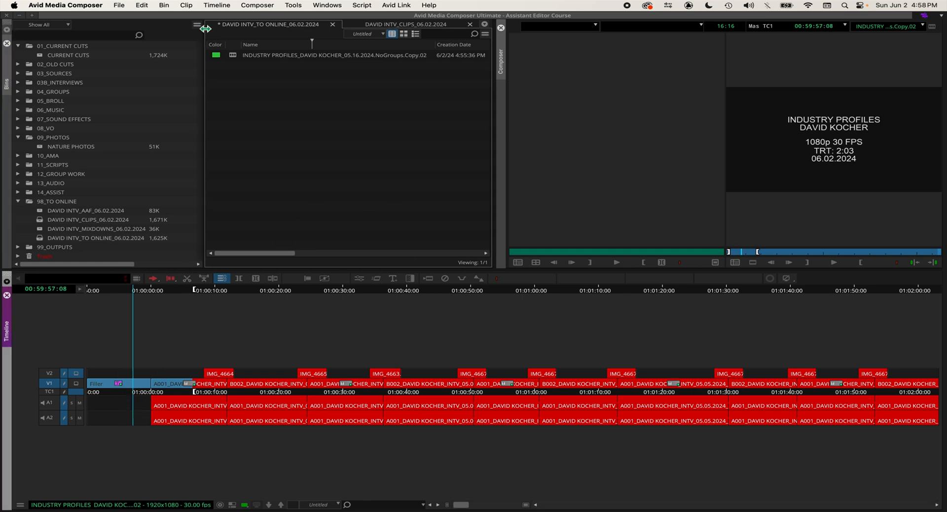
pyautogui.click(187, 5)
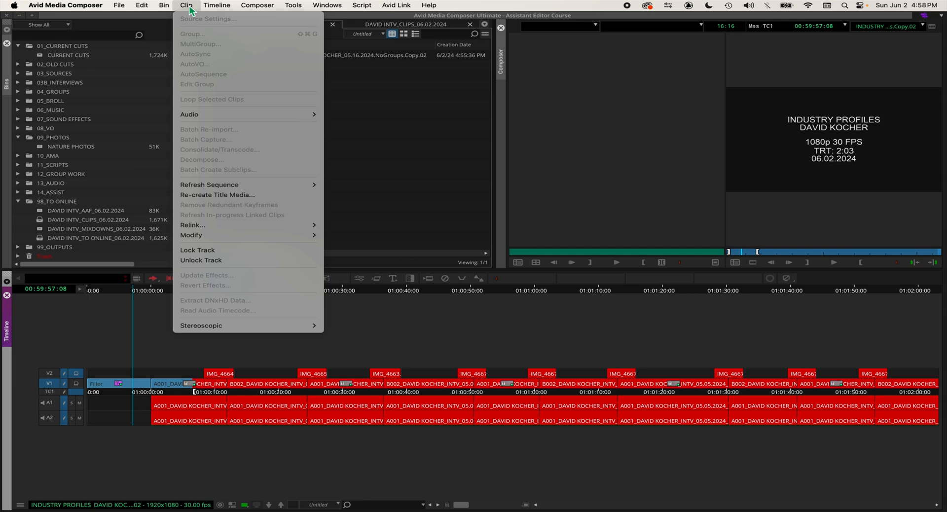
pyautogui.click(258, 195)
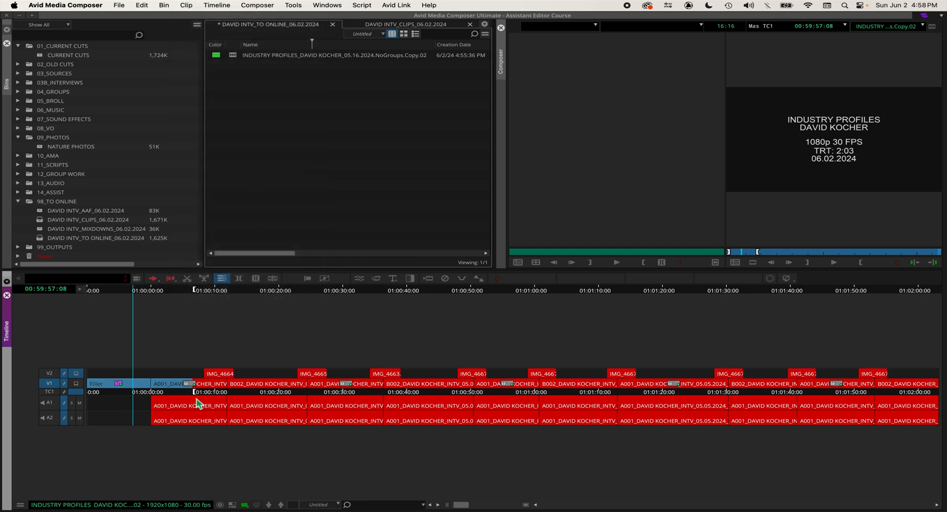
# Step: Clear the in and out marks from the sequence and save the INTV_TO ONLINE_06.02.2024 bin
pyautogui.click(125, 400)
pyautogui.click(128, 395)
pyautogui.press('g')
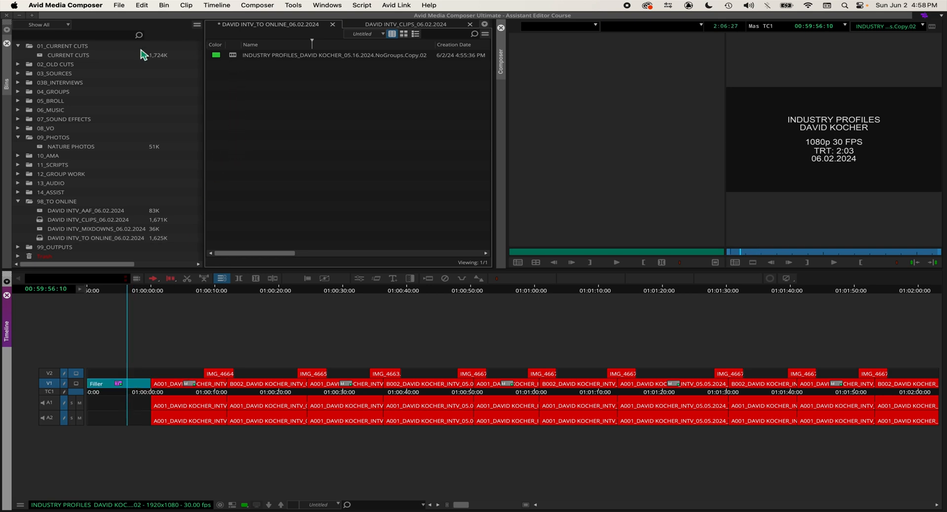
pyautogui.click(246, 98)
pyautogui.press('super+s')
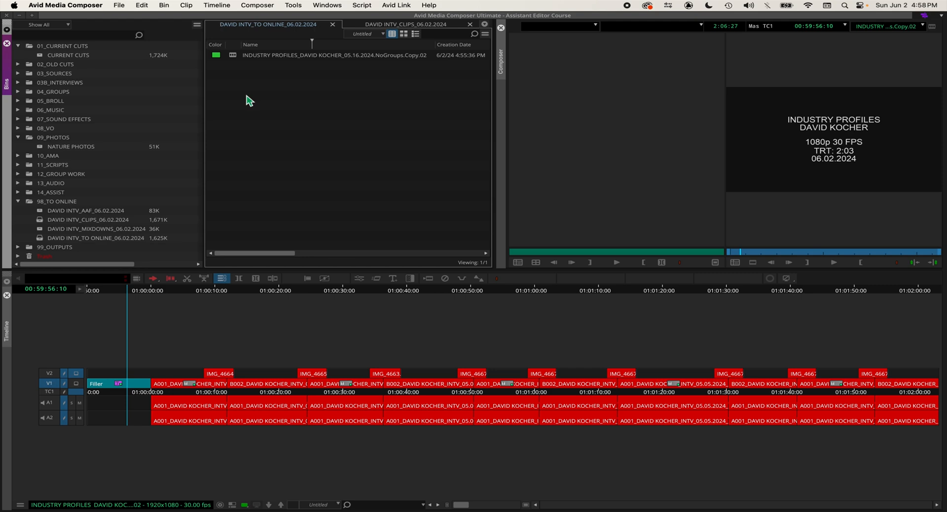
# Step: Look over the CURRENT CUTS and INTV_CLIPS_06.02.2024 bins, closing CURRENT CUTS and returning to the to-online bin
pyautogui.doubleClick(43, 57)
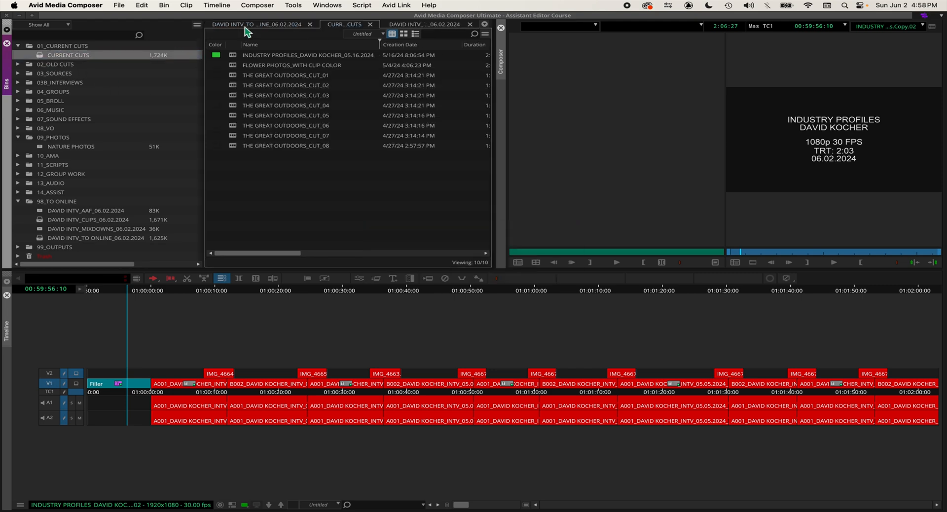
pyautogui.click(371, 24)
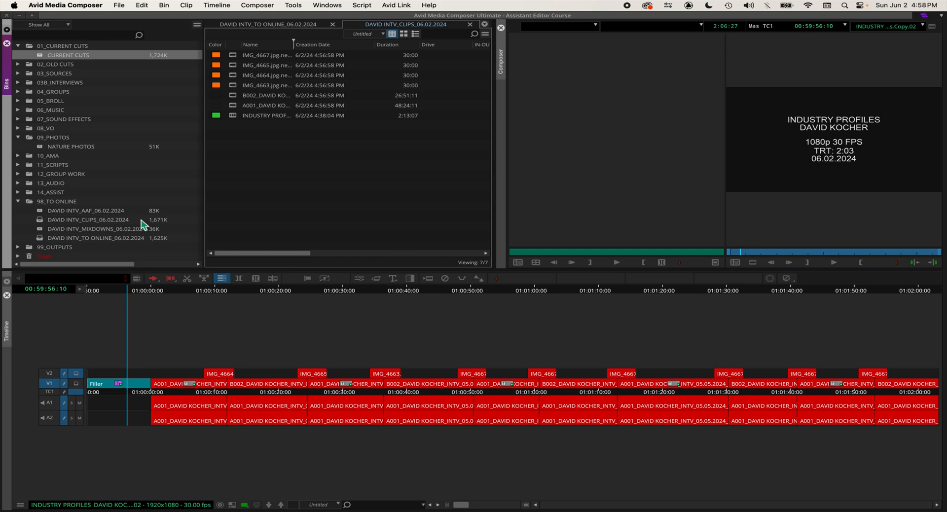
pyautogui.click(28, 139)
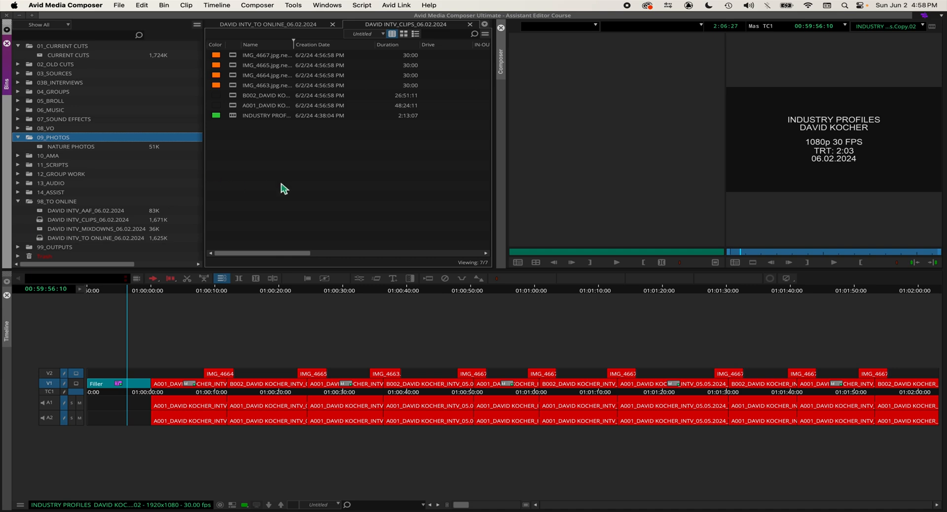
pyautogui.click(281, 188)
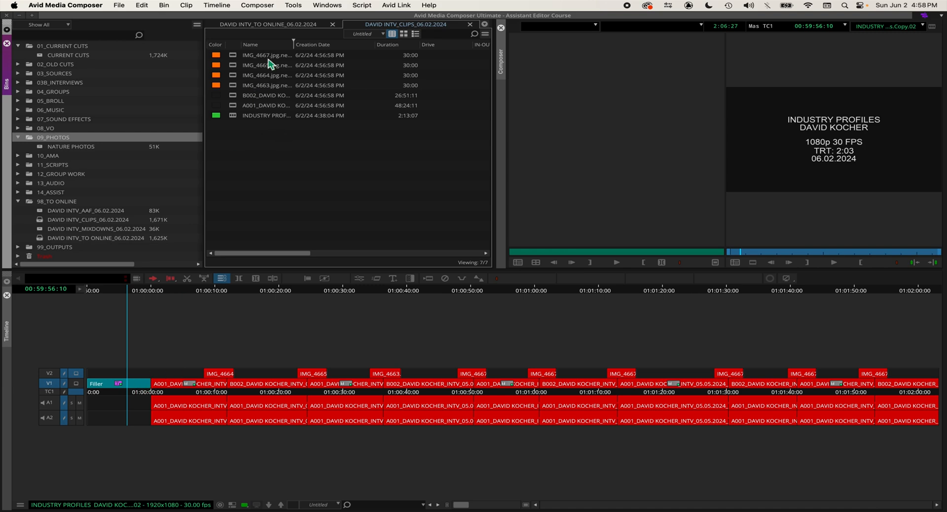
pyautogui.click(272, 25)
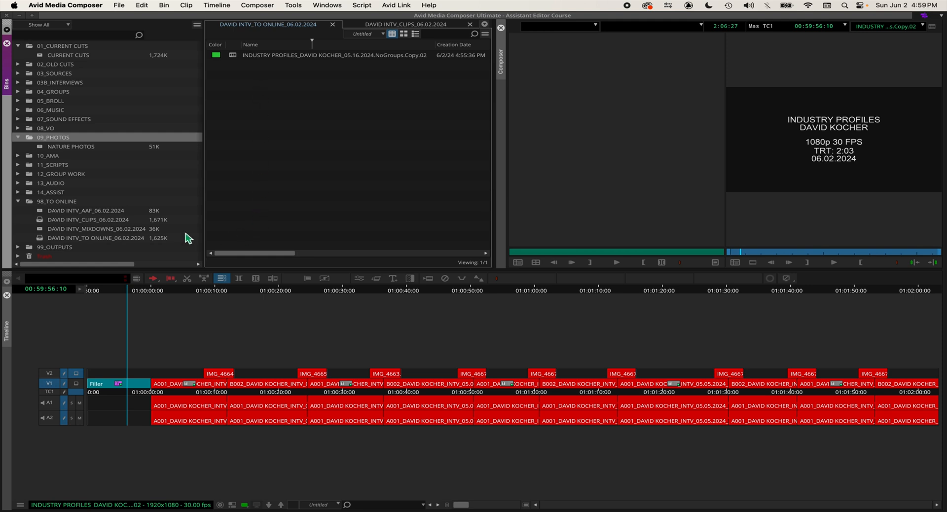
pyautogui.click(25, 147)
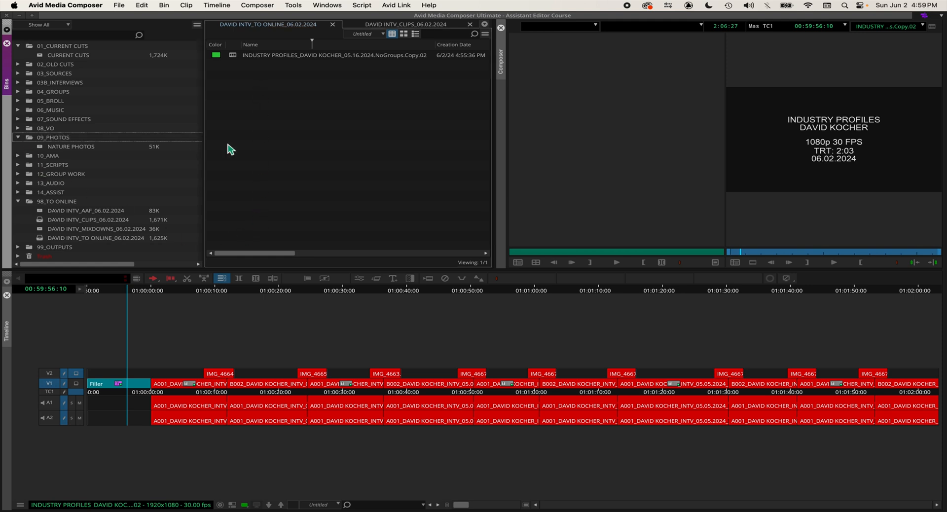
# Step: Review the offline interview clips in the timeline up to about 01:00:16, returning the playhead to 00:59:58:00 on the slate
pyautogui.click(168, 405)
pyautogui.moveTo(220, 403); pyautogui.dragTo(265, 403)
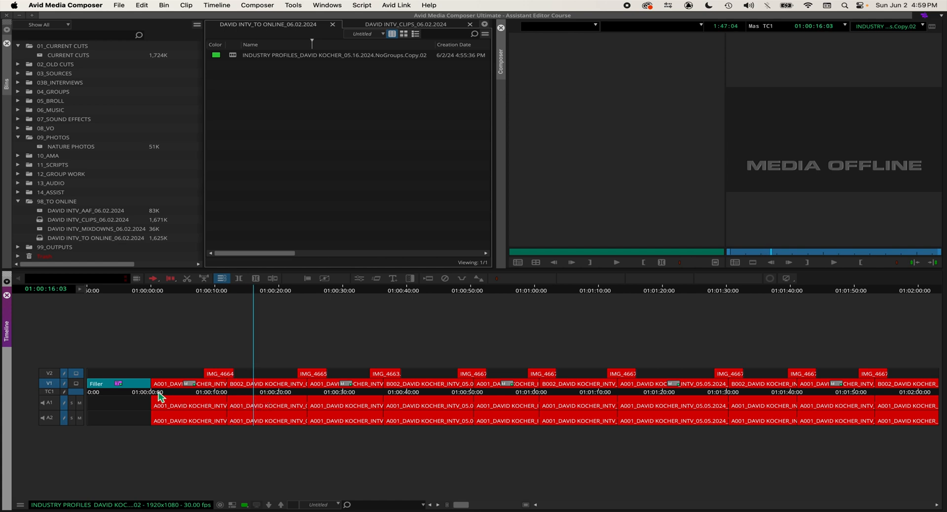
pyautogui.moveTo(161, 391); pyautogui.dragTo(139, 390)
pyautogui.click(244, 120)
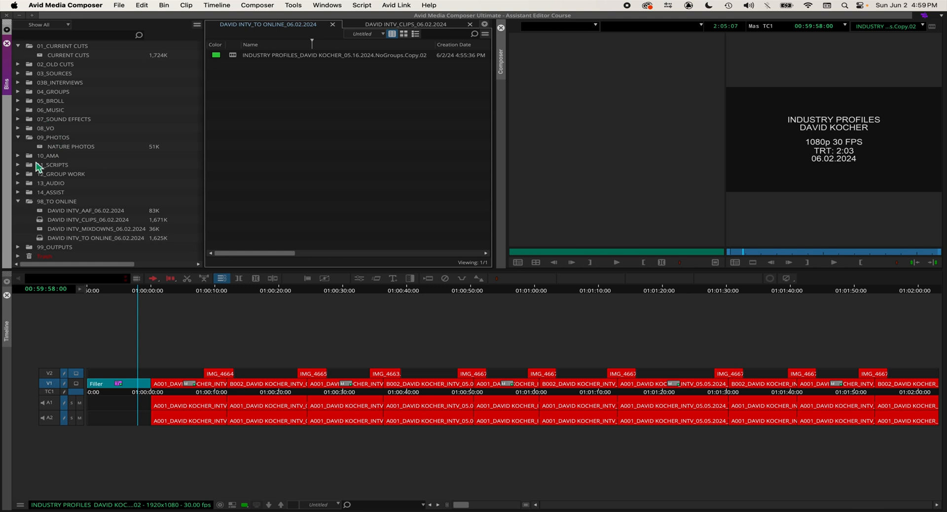
# Step: Open the 02 INTV_AMA bin in the 10_AMA folder and select its three linked interview clips
pyautogui.click(29, 157)
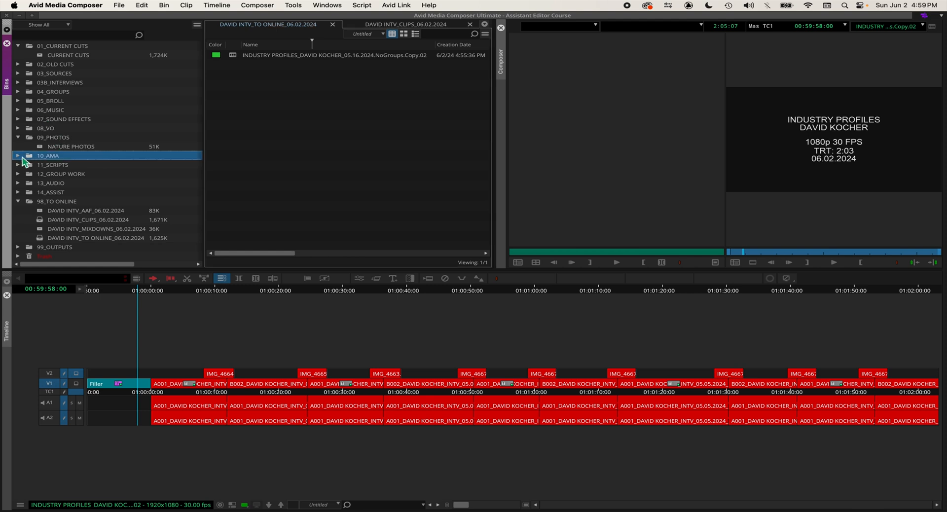
pyautogui.click(19, 156)
pyautogui.click(43, 175)
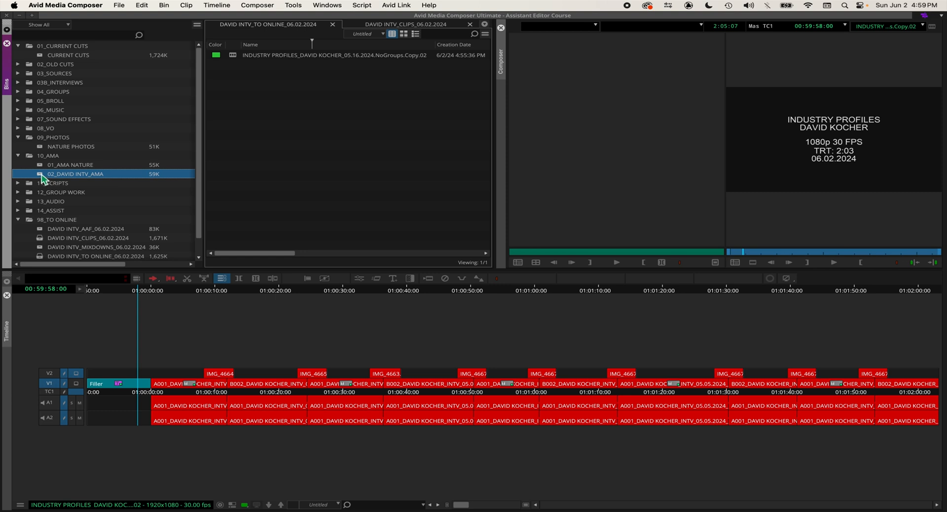
pyautogui.doubleClick(43, 177)
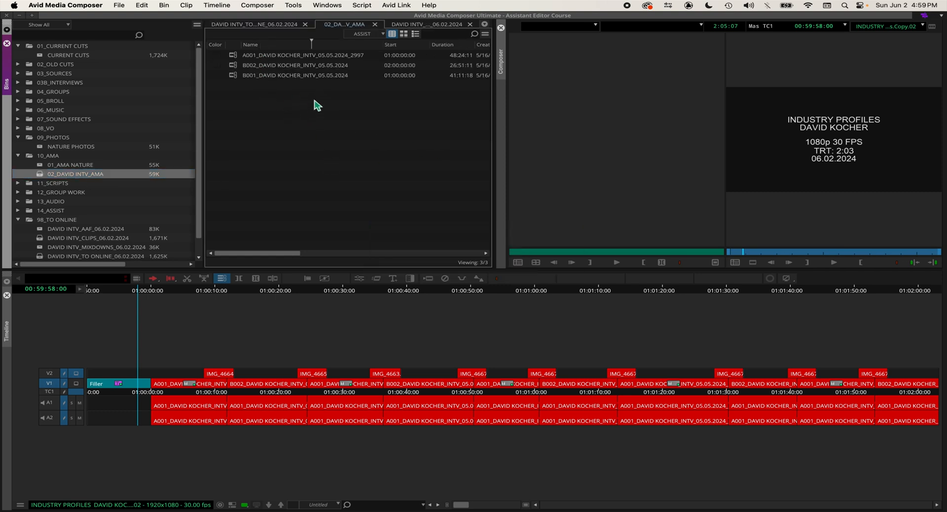
pyautogui.moveTo(327, 108); pyautogui.dragTo(253, 25)
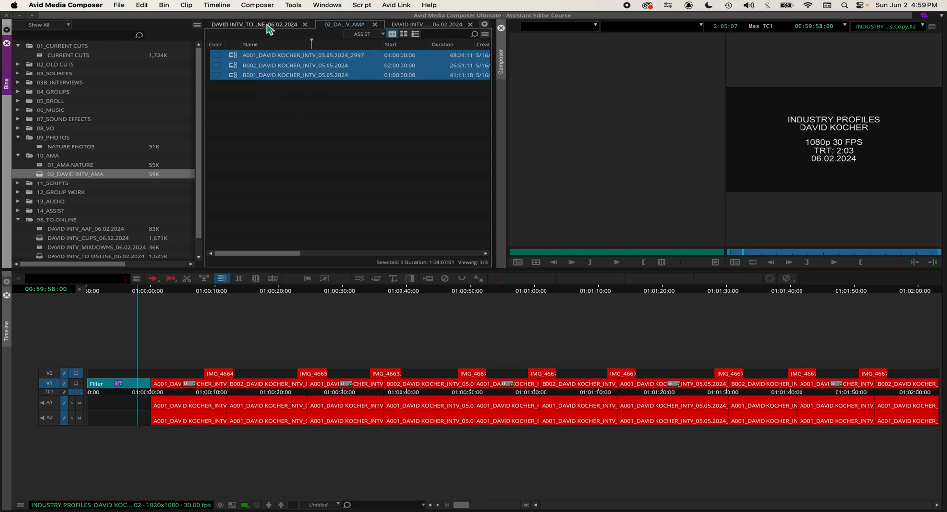
# Step: Set up a managed-media relink of the NoGroups.Copy.02 sequence to the selected items in ALL open bins
pyautogui.click(267, 25)
pyautogui.click(234, 59)
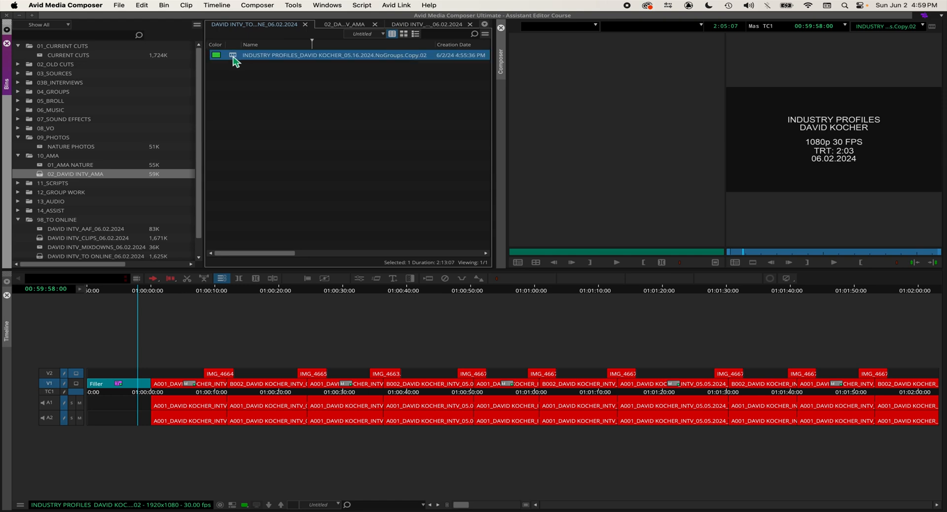
pyautogui.rightClick(235, 59)
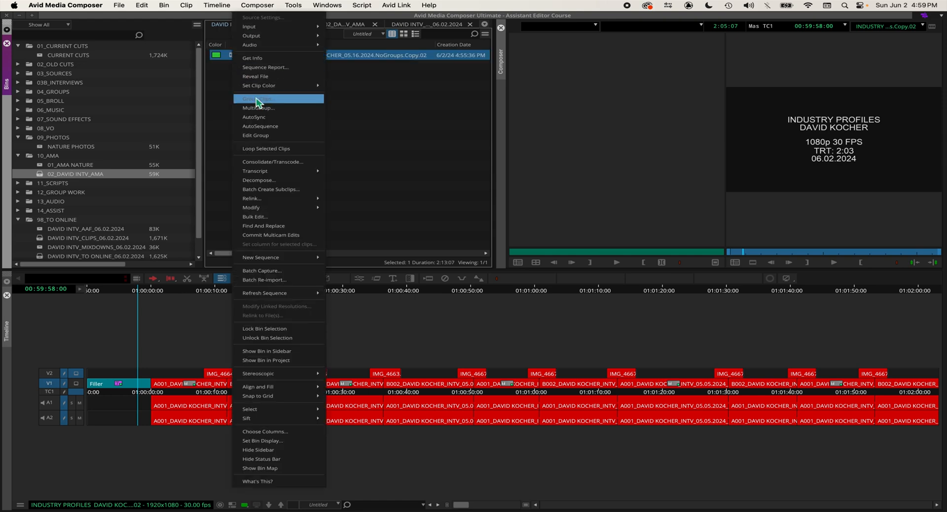
pyautogui.moveTo(273, 200)
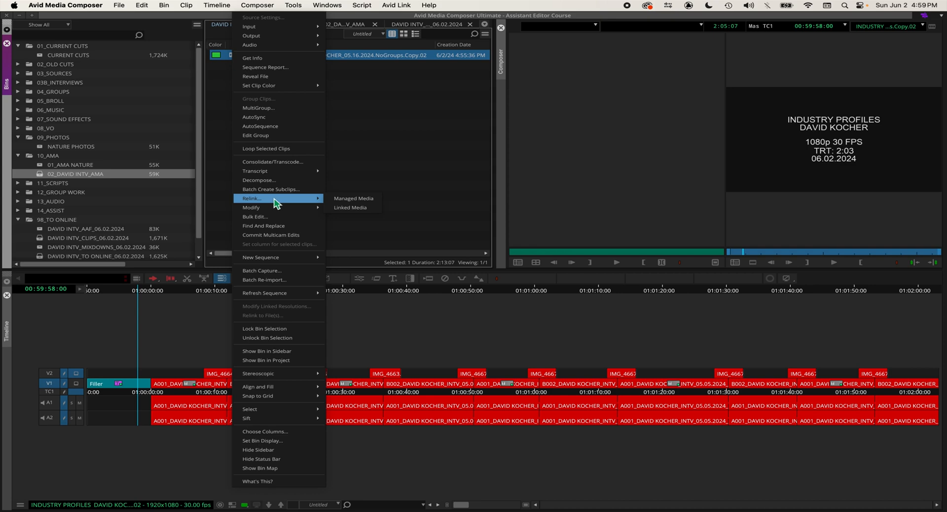
pyautogui.click(364, 200)
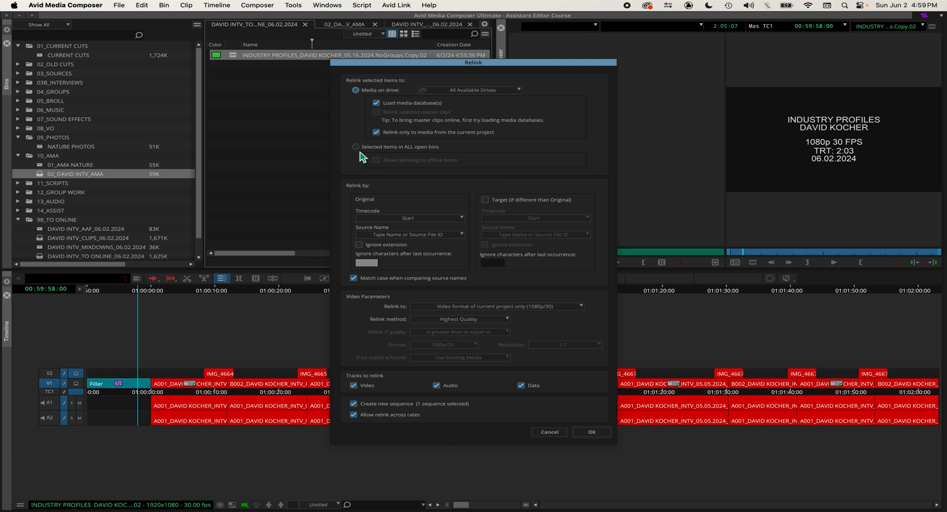
pyautogui.click(390, 147)
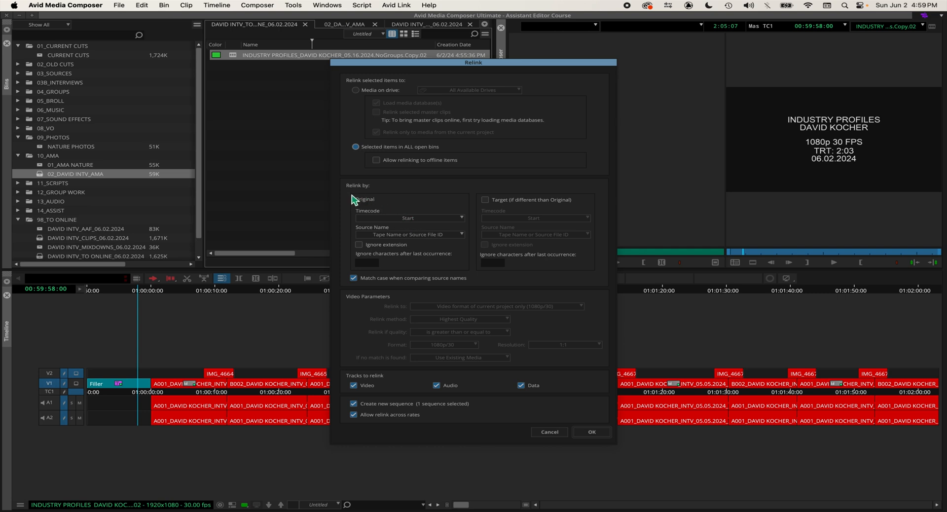
# Step: Set the relink source name to TapeID, limit the relinked tracks to Video, and turn off Create new sequence
pyautogui.click(409, 235)
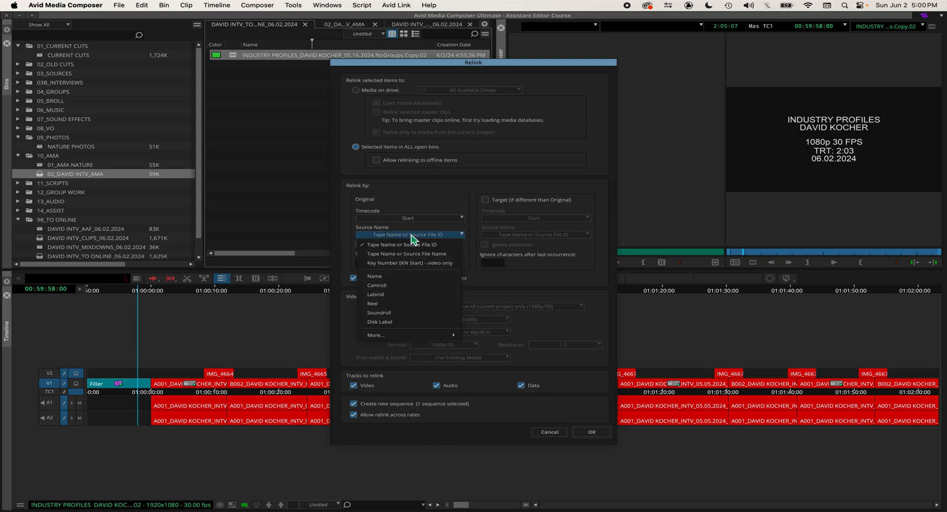
pyautogui.moveTo(430, 337)
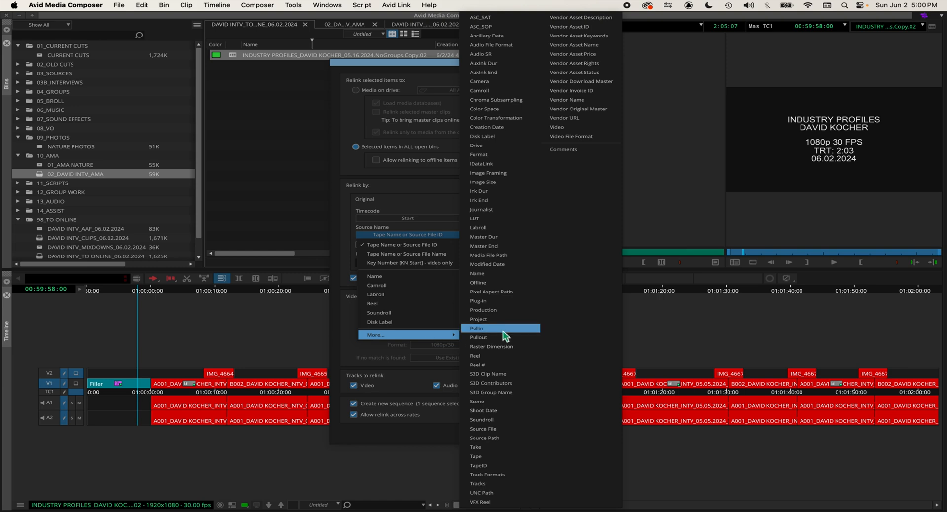
pyautogui.click(506, 471)
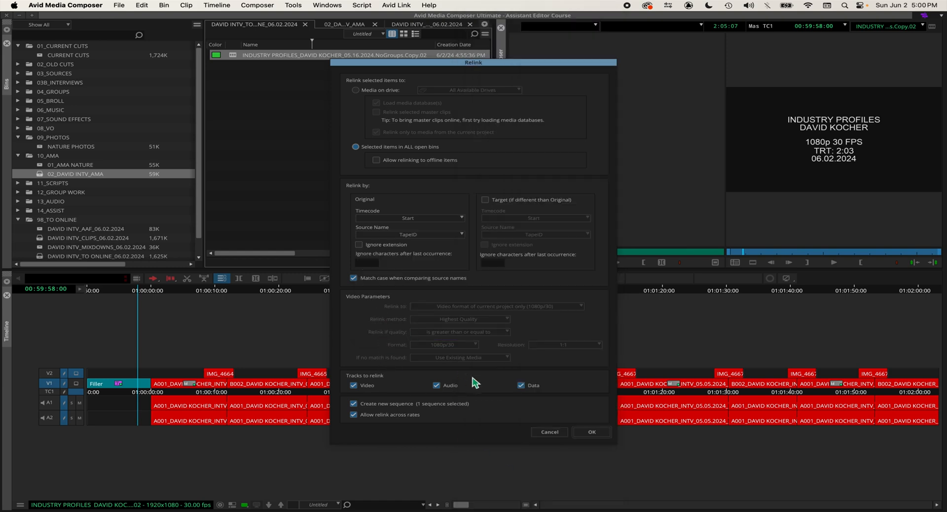
pyautogui.click(521, 386)
pyautogui.click(391, 407)
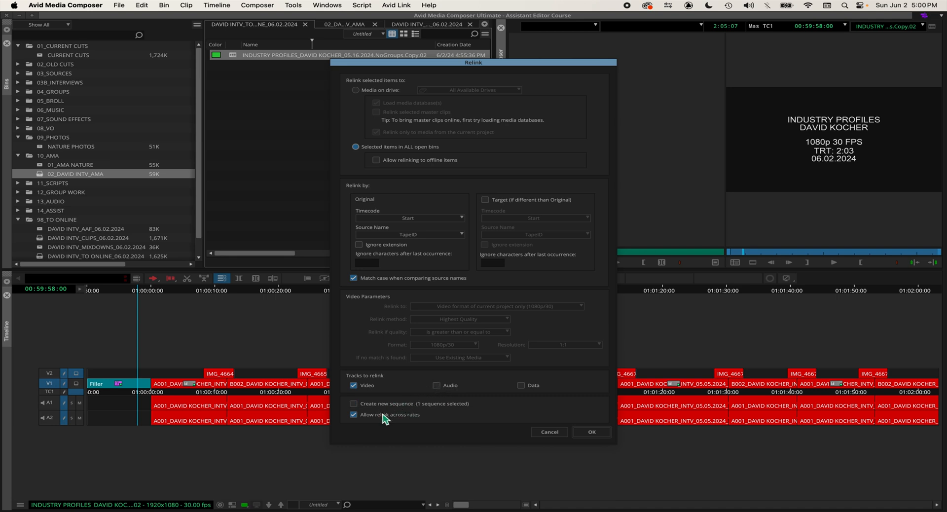